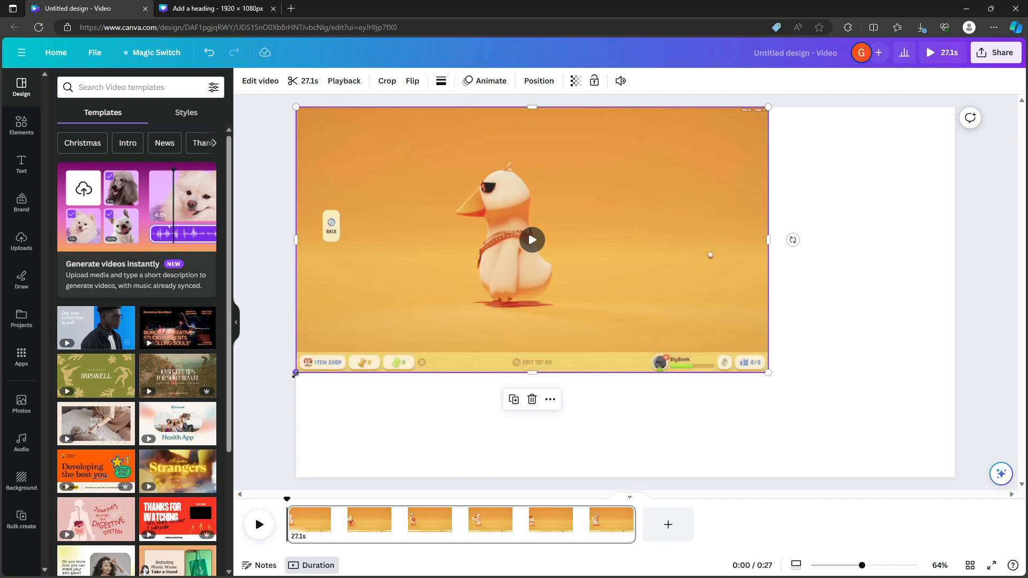
Step: Try extending the clip's right and bottom edges to the page borders, and undo both changes
mouse_move(292, 373)
left_mouse_down()
mouse_move(253, 396)
mouse_move(303, 381)
left_mouse_up()
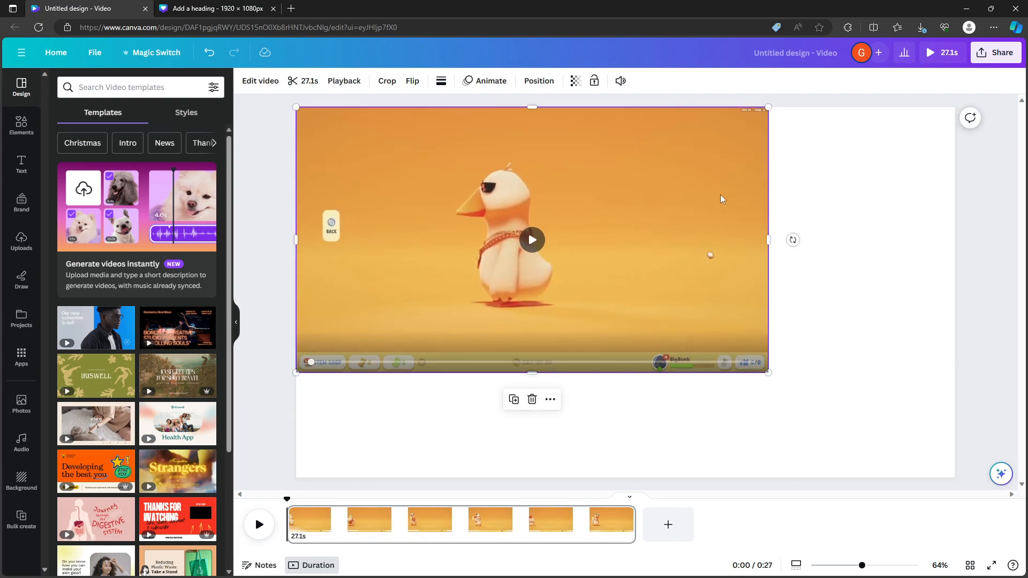
mouse_move(770, 110)
left_mouse_down()
mouse_move(780, 102)
mouse_move(769, 107)
left_mouse_up()
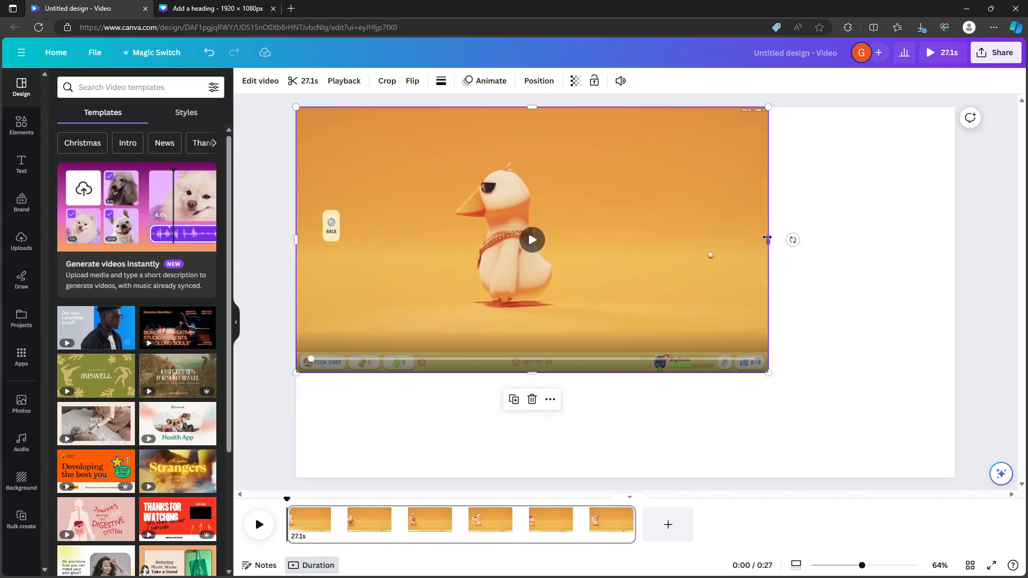
left_click_drag(769, 239, 954, 247)
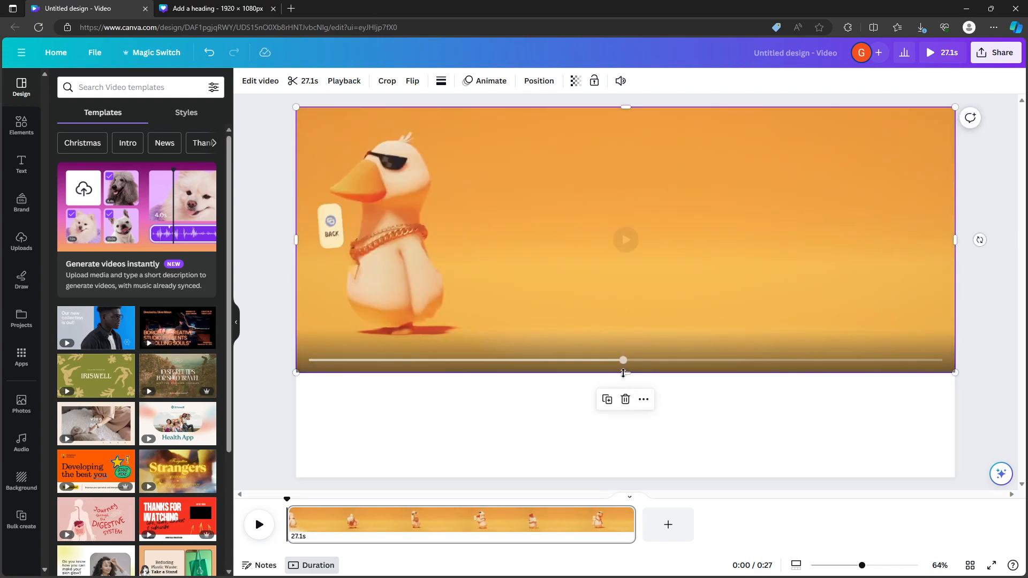
left_click_drag(627, 395, 656, 482)
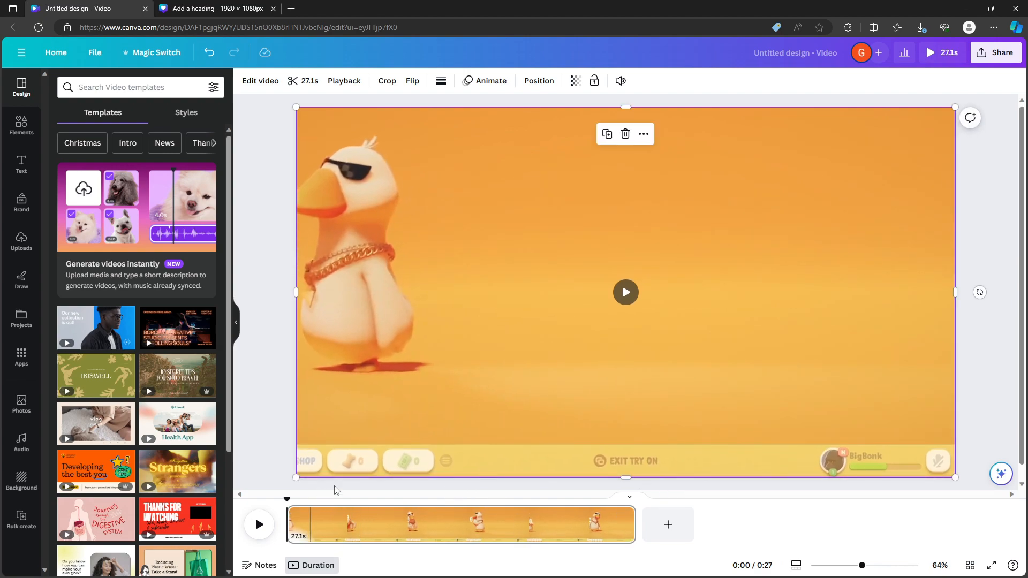
left_click_drag(288, 502, 422, 502)
key("ctrl+z")
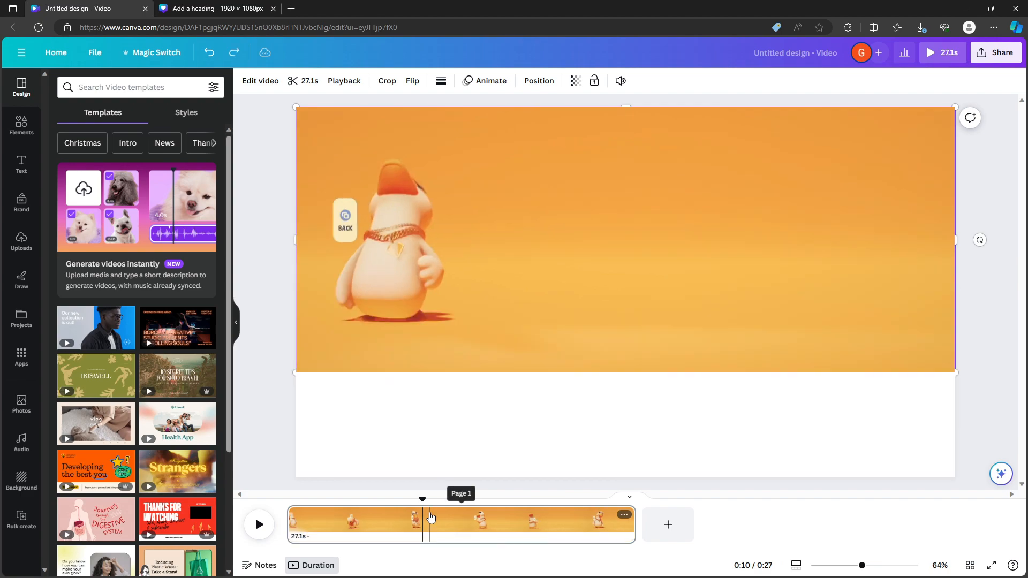
key("ctrl+z")
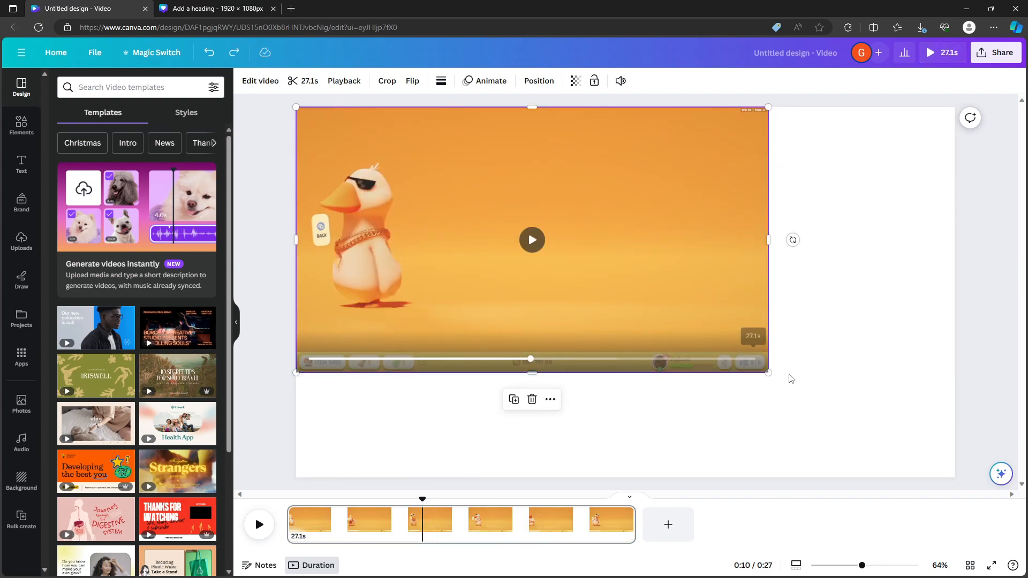
Step: Scale the clip proportionally to fill the whole page and shorten it from both ends to 8.0 s on the timeline
left_click_drag(768, 372, 956, 480)
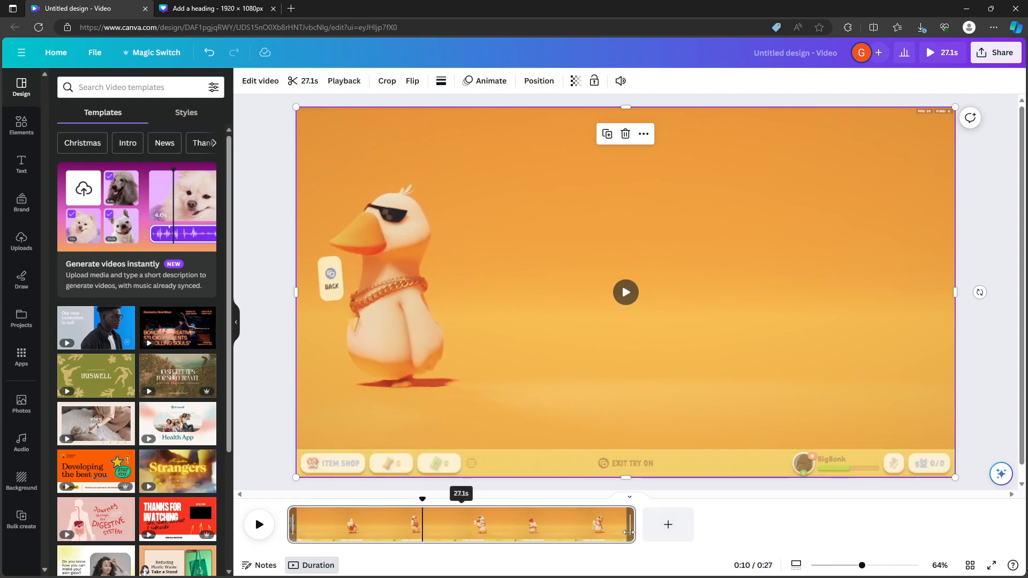
left_click_drag(631, 532, 481, 531)
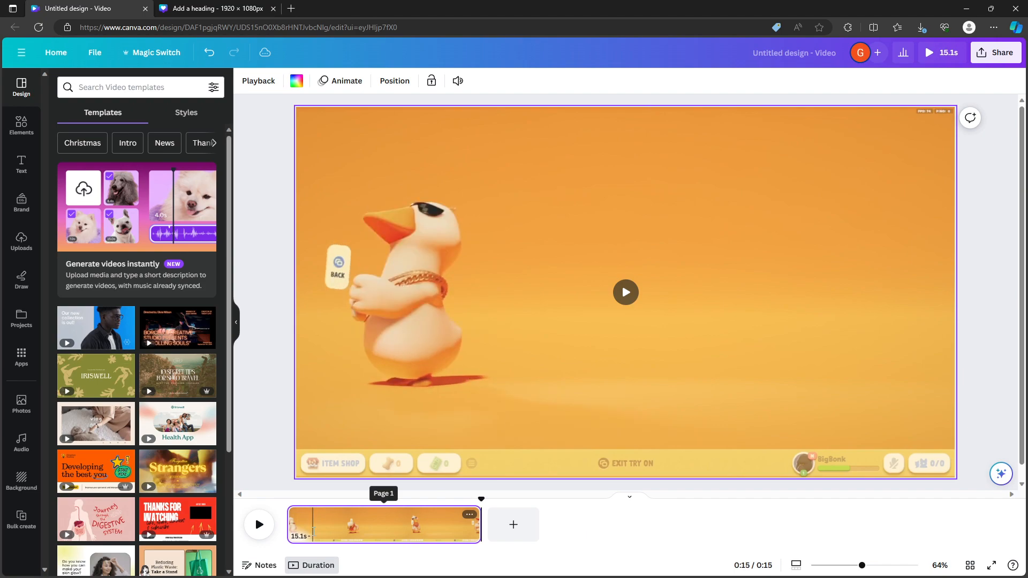
left_click_drag(290, 527, 381, 528)
left_click_drag(286, 500, 336, 500)
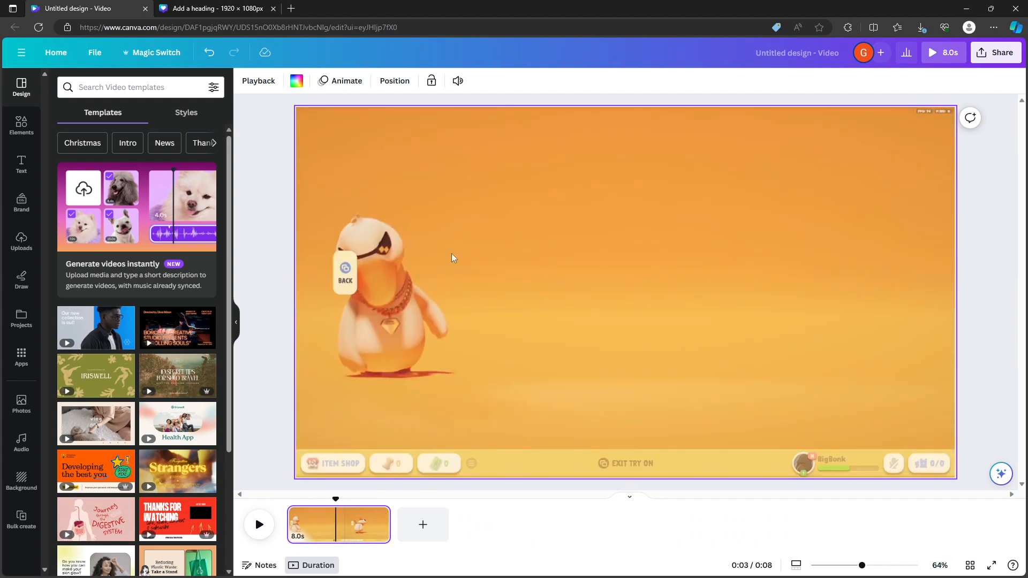
Step: Trim the clip to a 5.0 s section by adjusting its start and end points in the clip trimmer
left_click(478, 283)
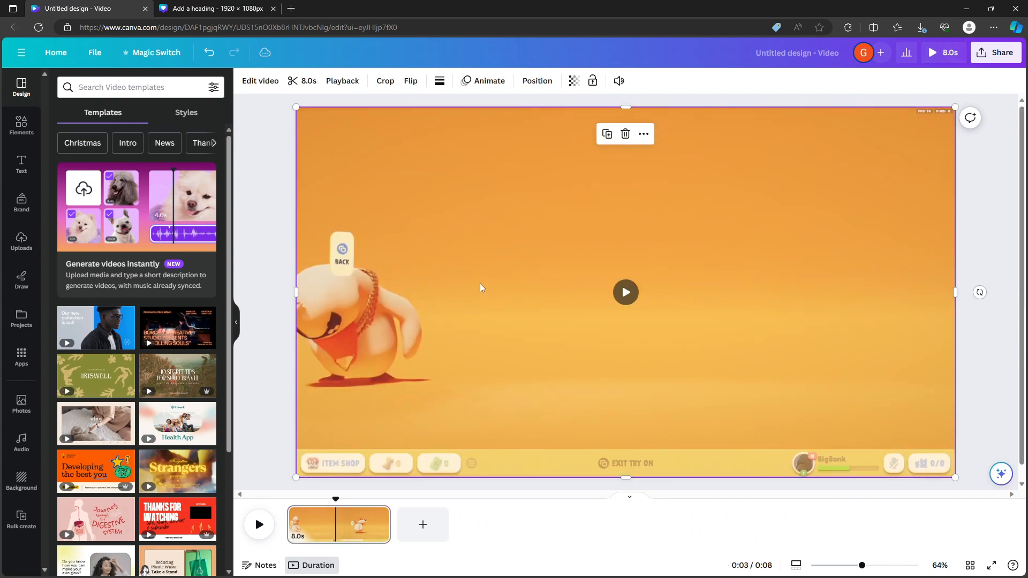
left_click(303, 81)
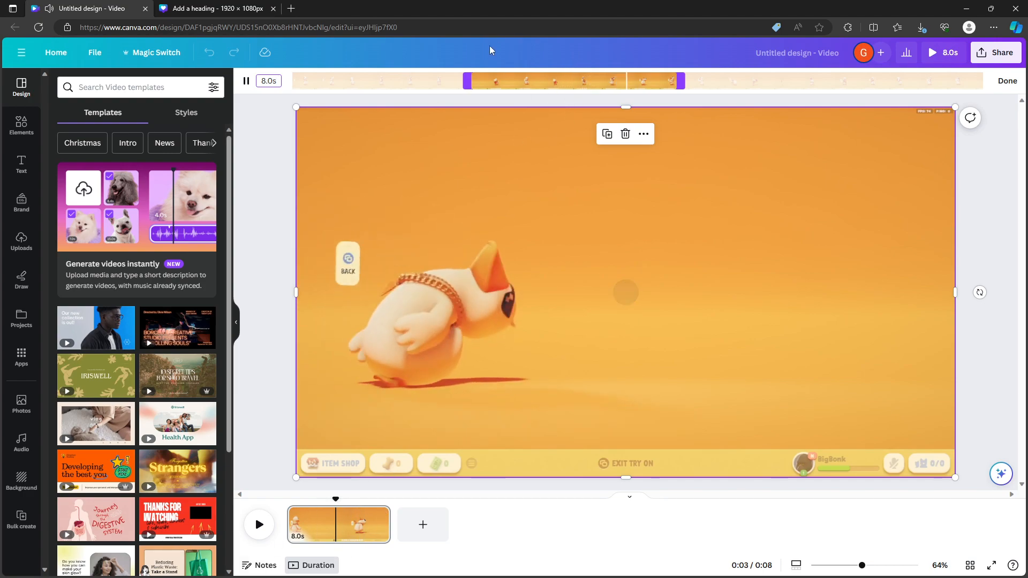
left_click_drag(467, 81, 277, 81)
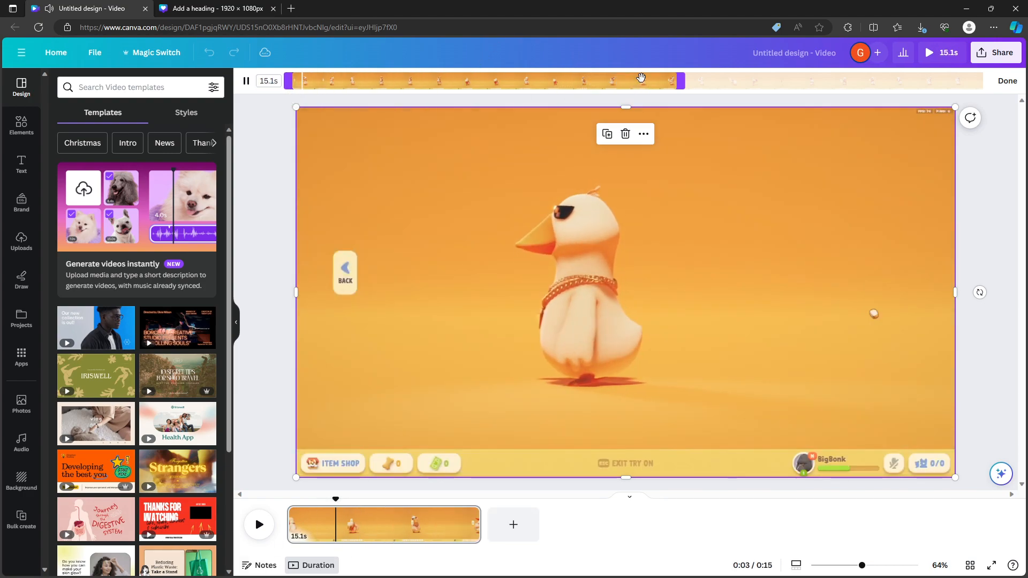
left_click_drag(681, 81, 607, 81)
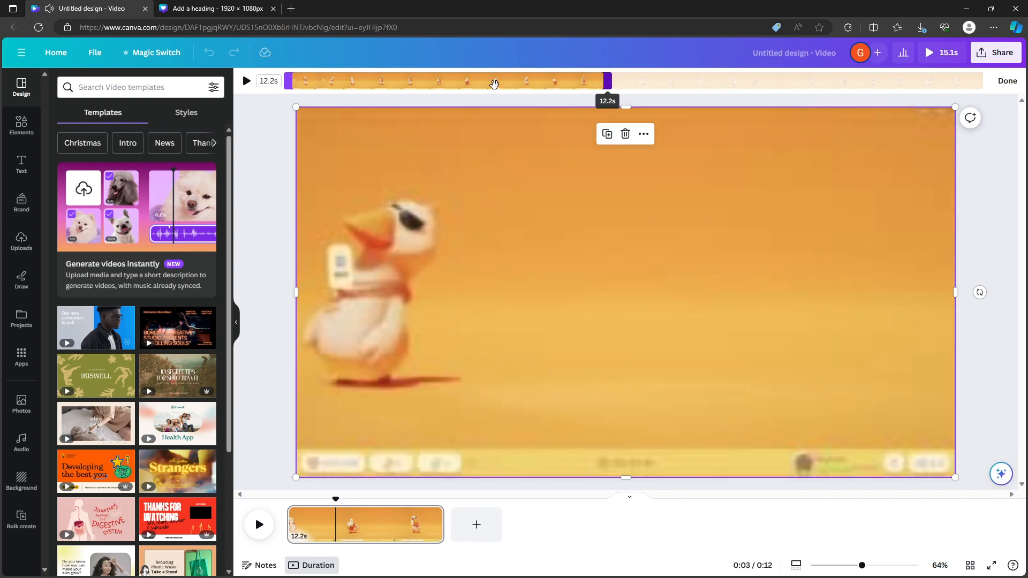
left_click_drag(288, 81, 471, 81)
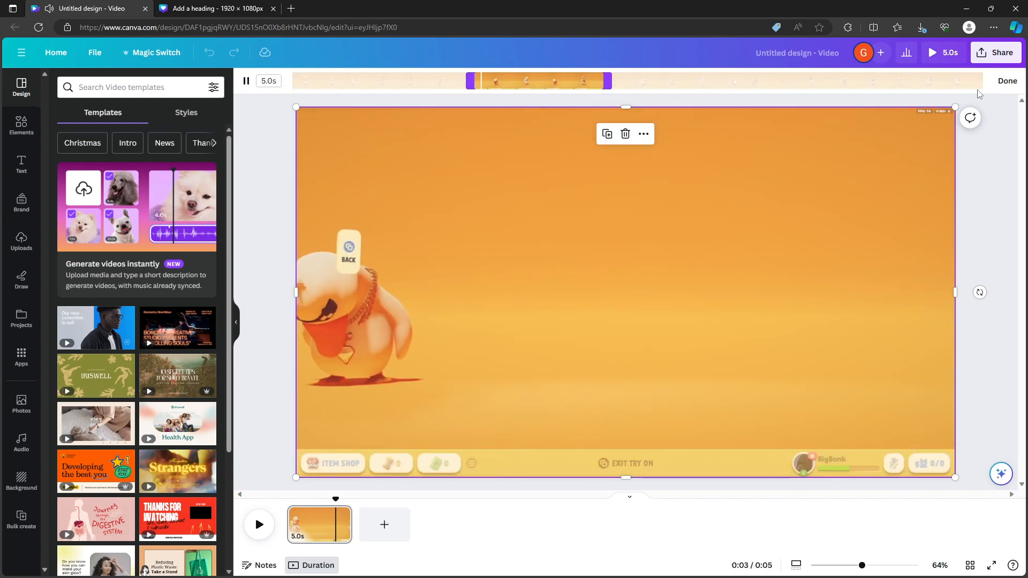
left_click(1007, 81)
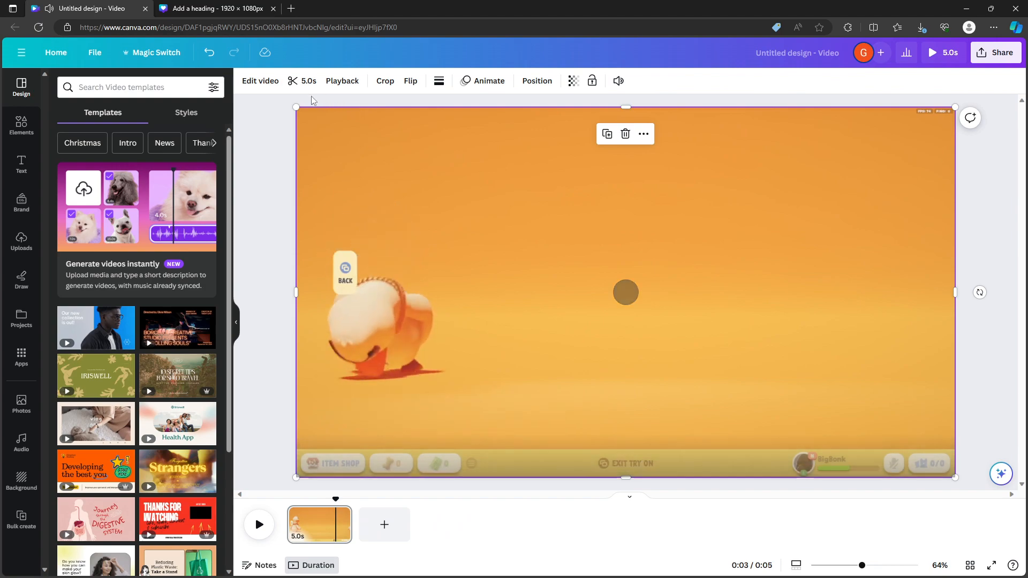
Step: Try the Festive filter on the clip at intensity 41 and reset the filter to None
left_click(260, 81)
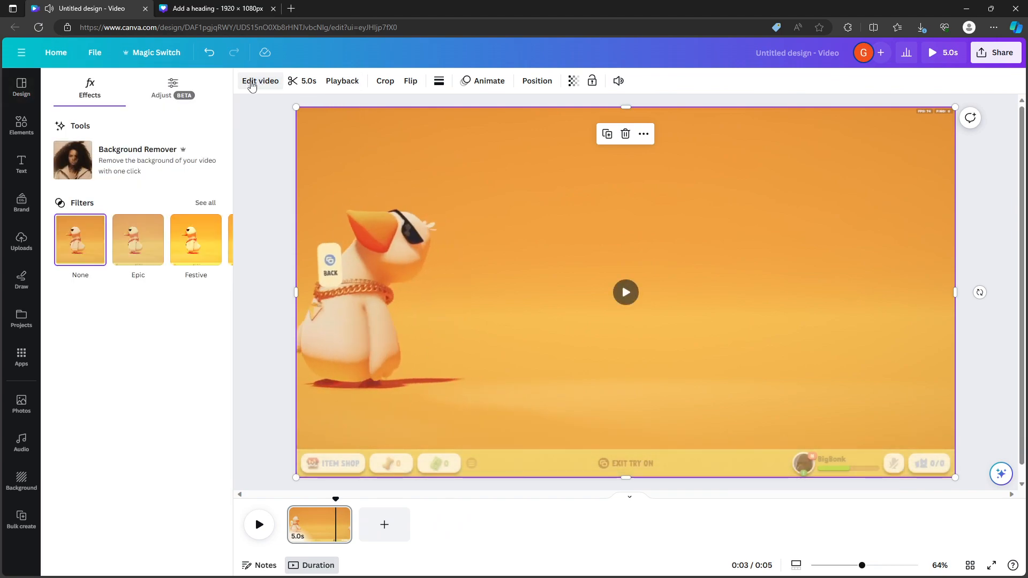
left_click(137, 258)
left_click(187, 257)
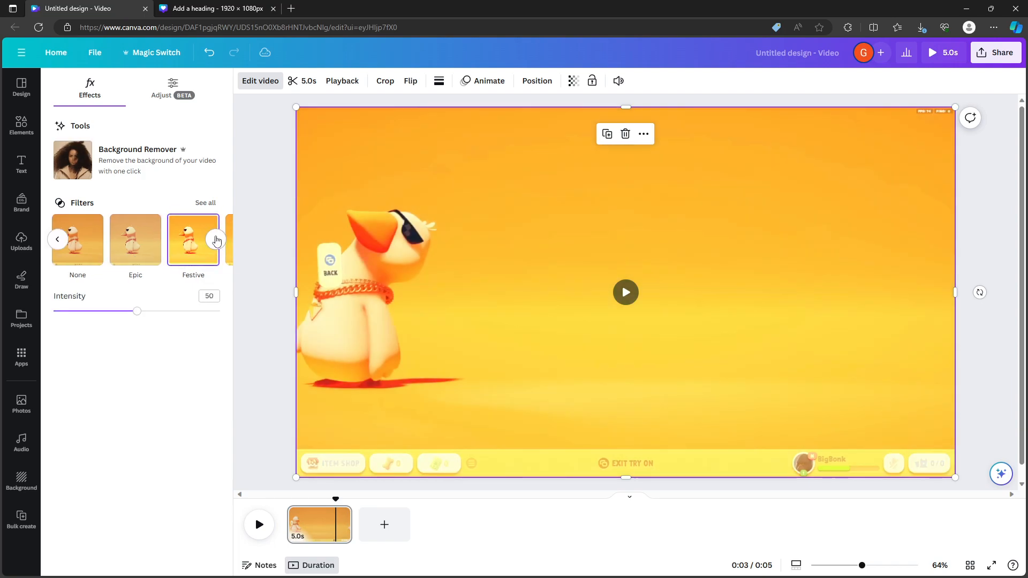
left_click(206, 203)
scroll(176, 345, "down", 3)
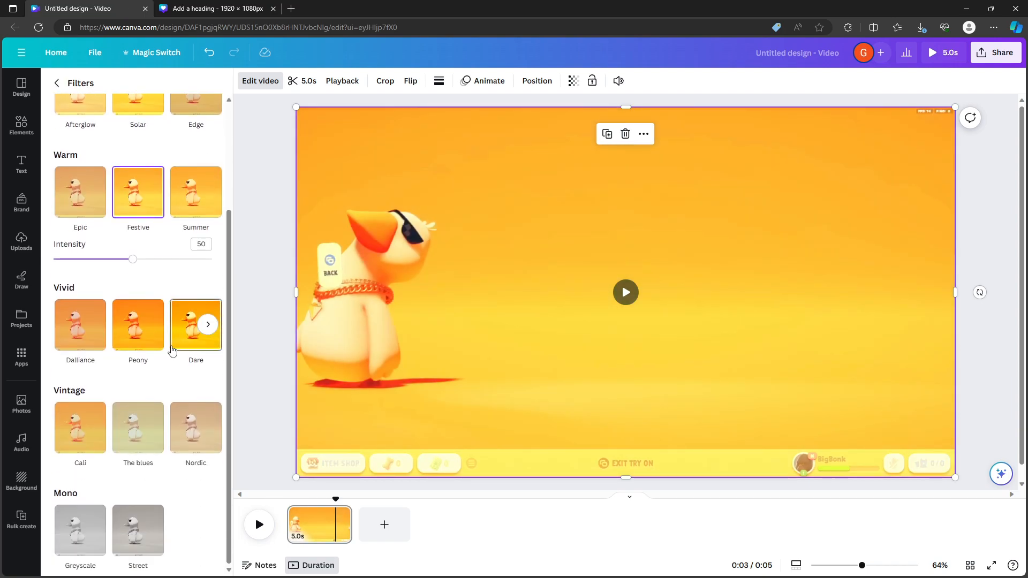
mouse_move(131, 260)
left_mouse_down()
mouse_move(207, 259)
mouse_move(137, 264)
left_mouse_up()
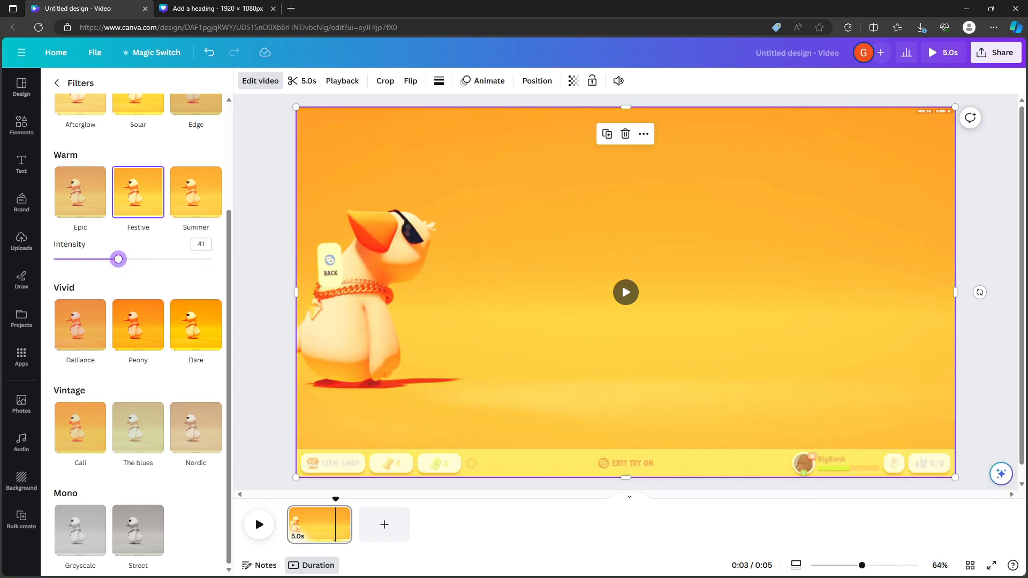
left_click(134, 200)
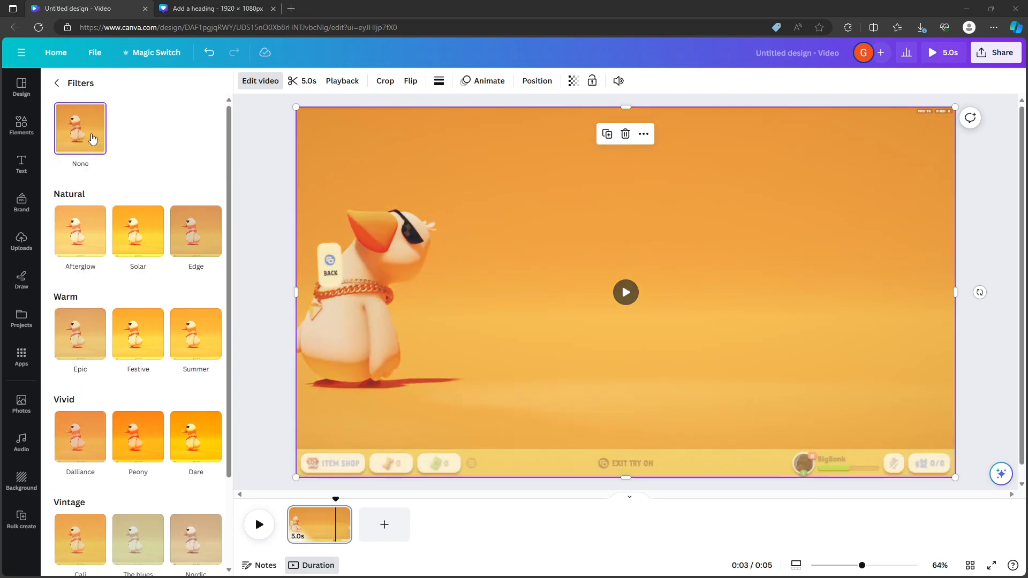
left_click(57, 84)
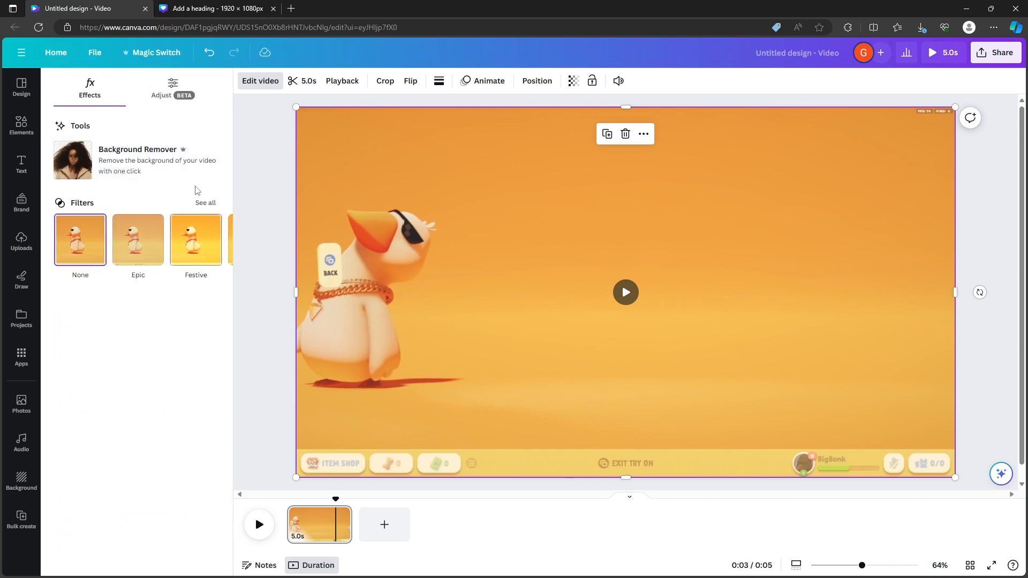
Step: Try the Background Remover on the clip, preview the playback, and undo the removal
left_click(128, 175)
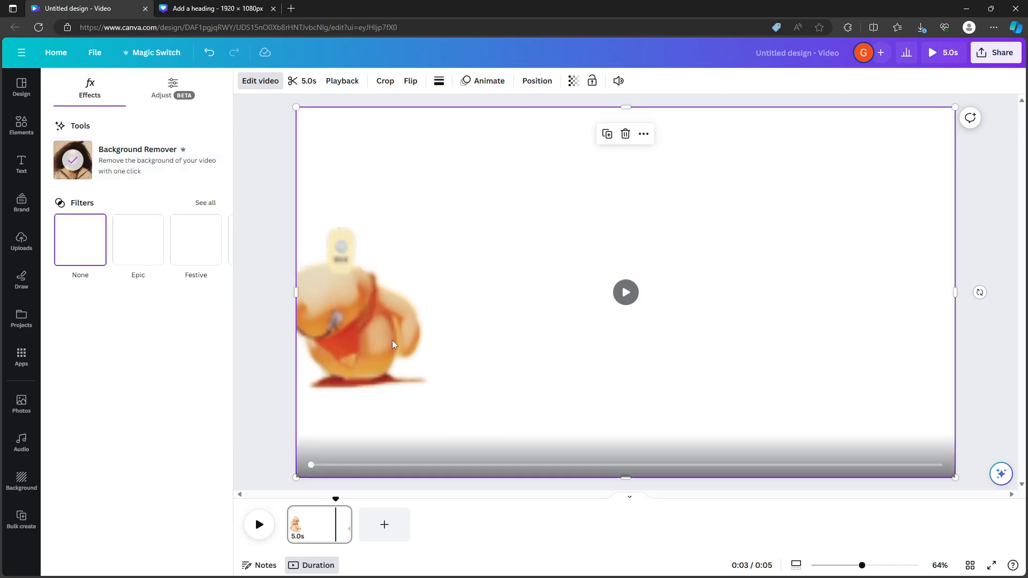
left_click(261, 522)
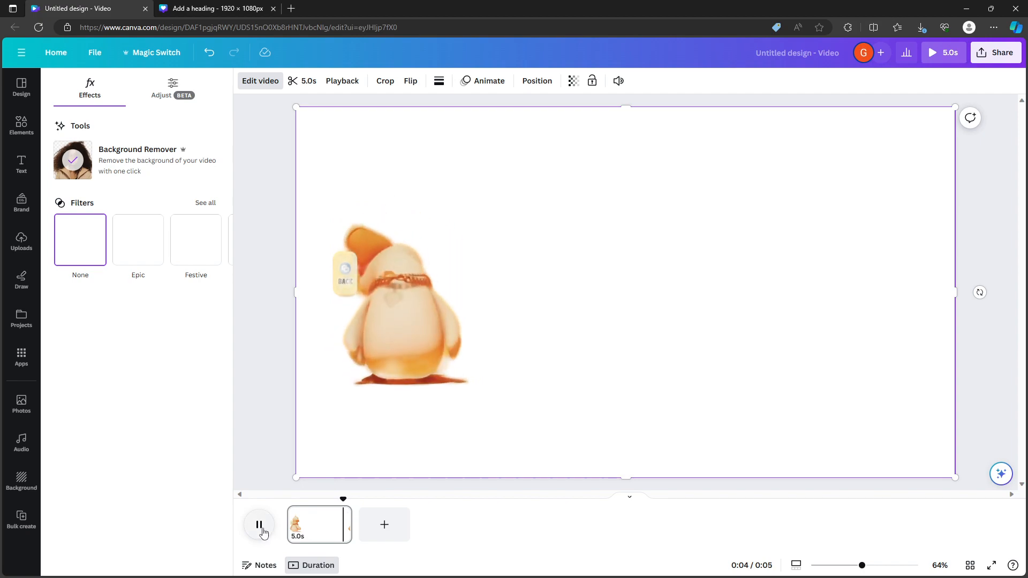
left_click(258, 524)
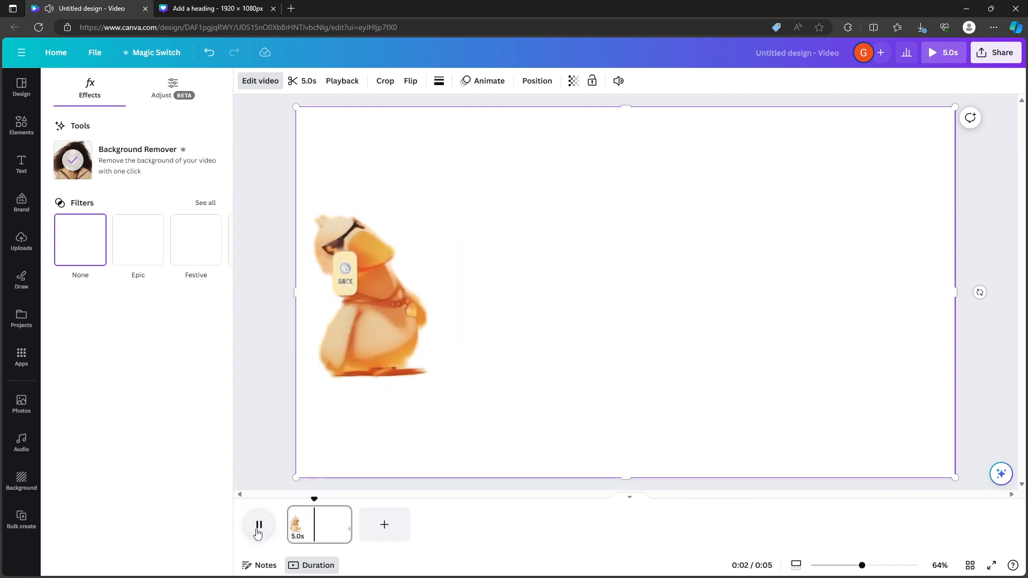
left_click(258, 532)
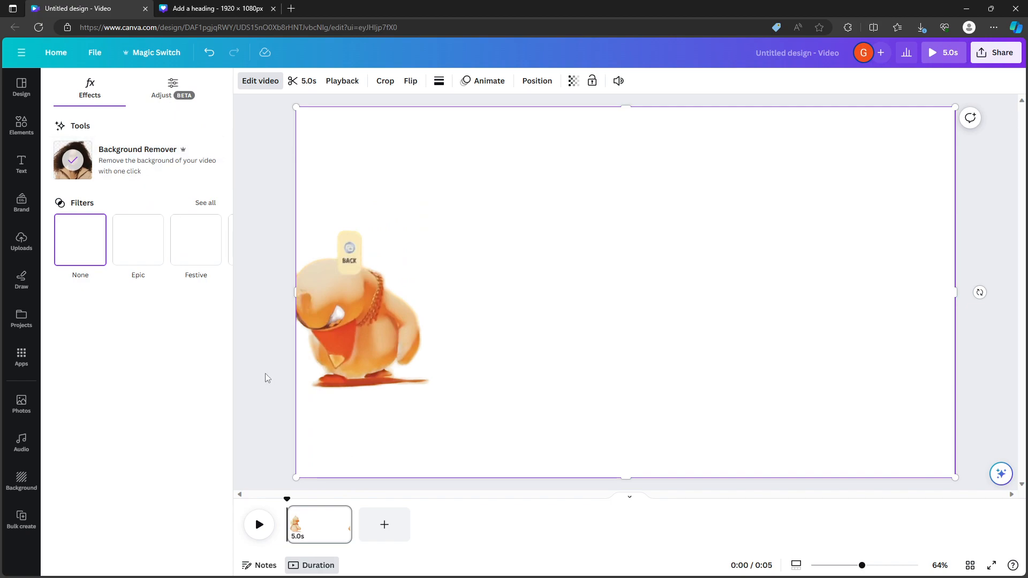
key("ctrl+z")
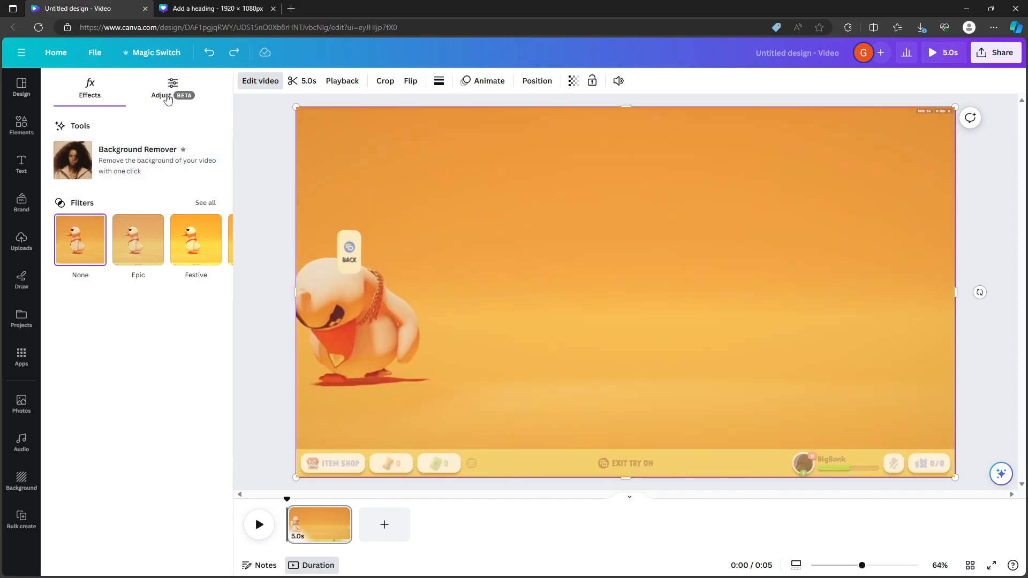
Step: Adjust the clip's warmth to 17, tint to 30, brightness to 28, contrast to -9 and highlights to 35
left_click(170, 98)
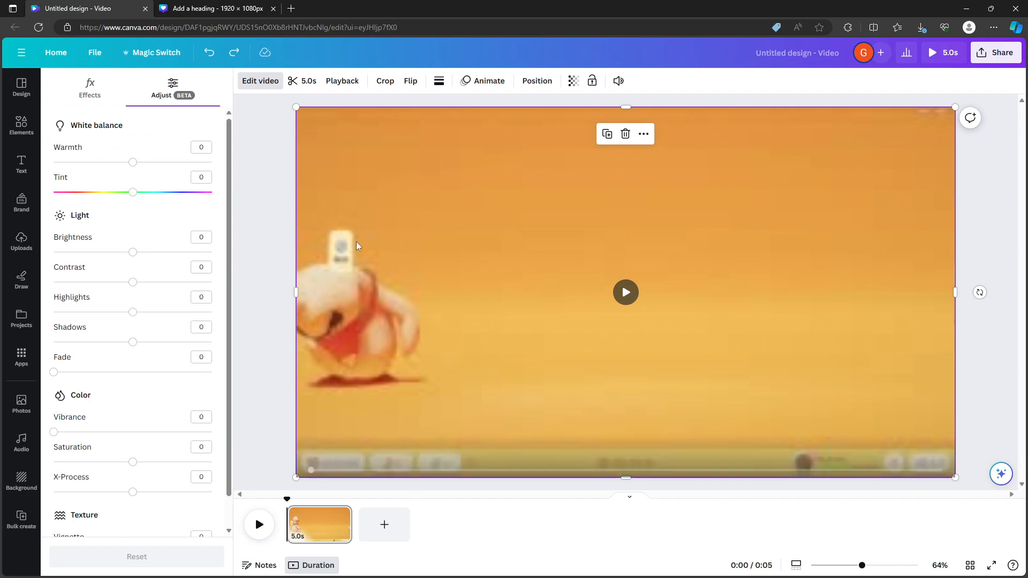
left_click_drag(162, 169, 159, 198)
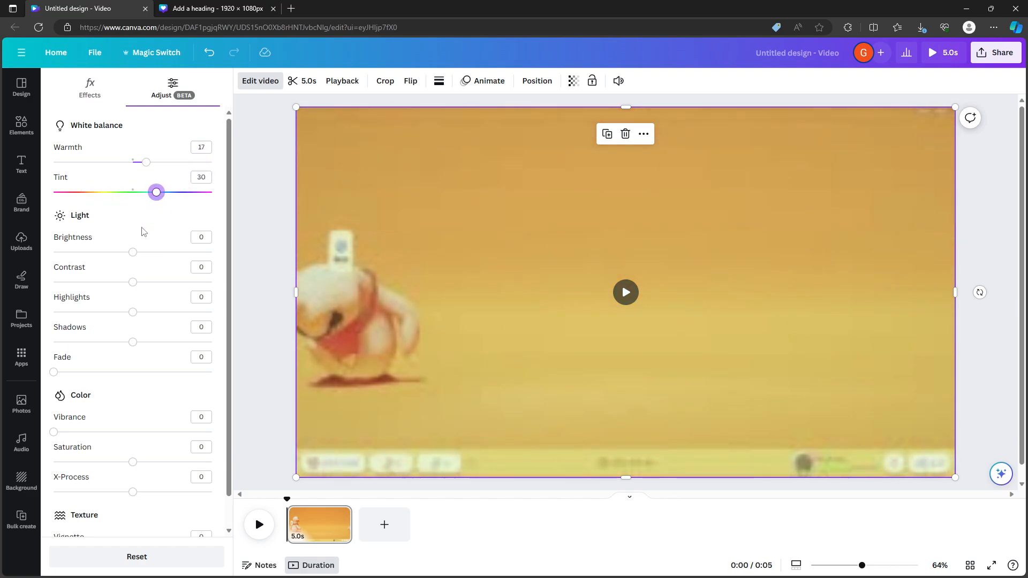
left_click_drag(133, 253, 164, 316)
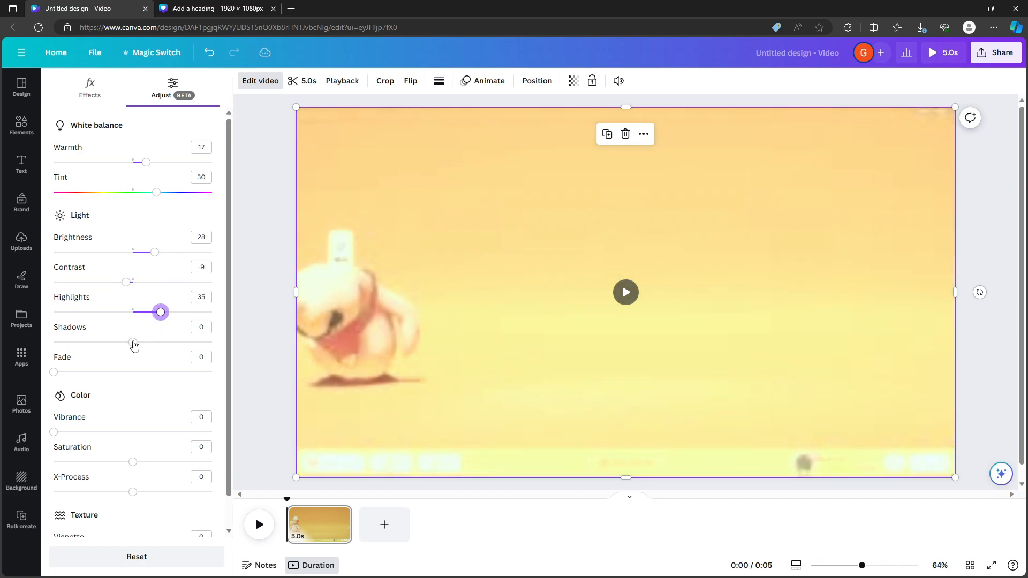
Step: Set the clip's shadows to -37, fade to 32, vibrance to 36 and saturation to 20
left_click_drag(68, 378, 111, 378)
scroll(74, 393, "down", 1)
left_click_drag(79, 407, 140, 476)
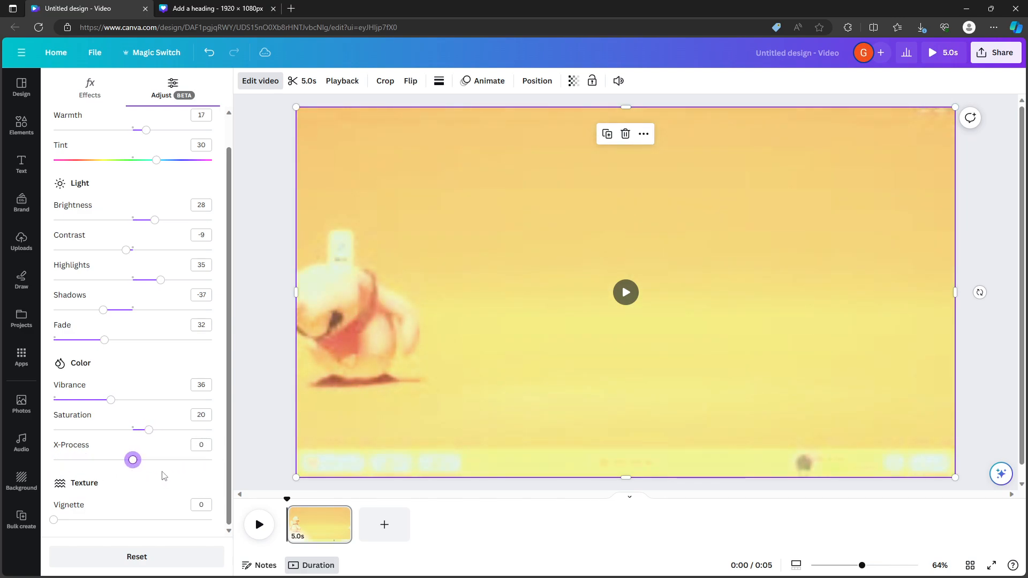
Step: Try a vignette of 100 and 44 on the clip, and reset all image adjustments
left_click_drag(53, 521, 213, 521)
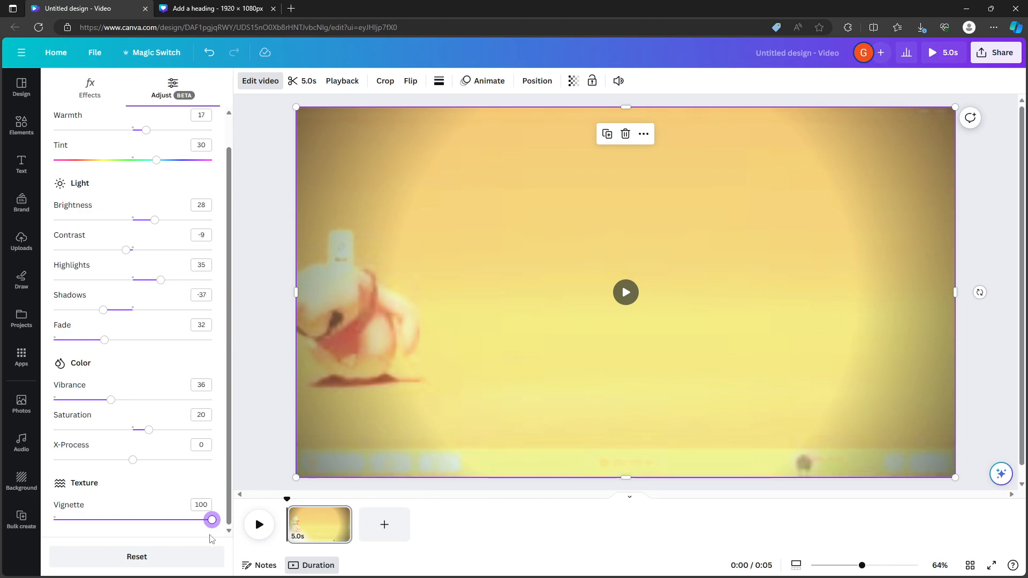
left_click_drag(204, 524, 124, 520)
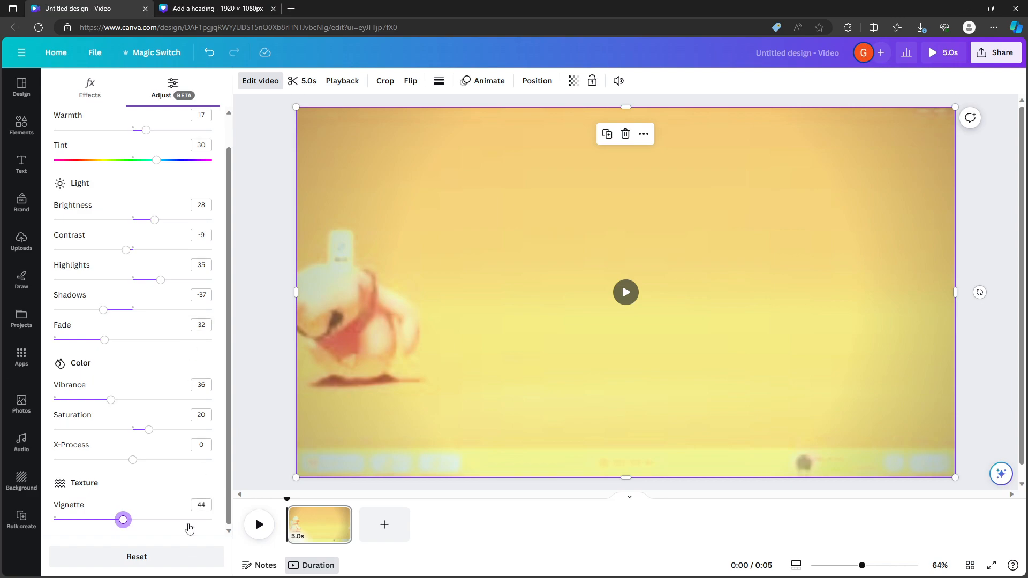
left_click(134, 555)
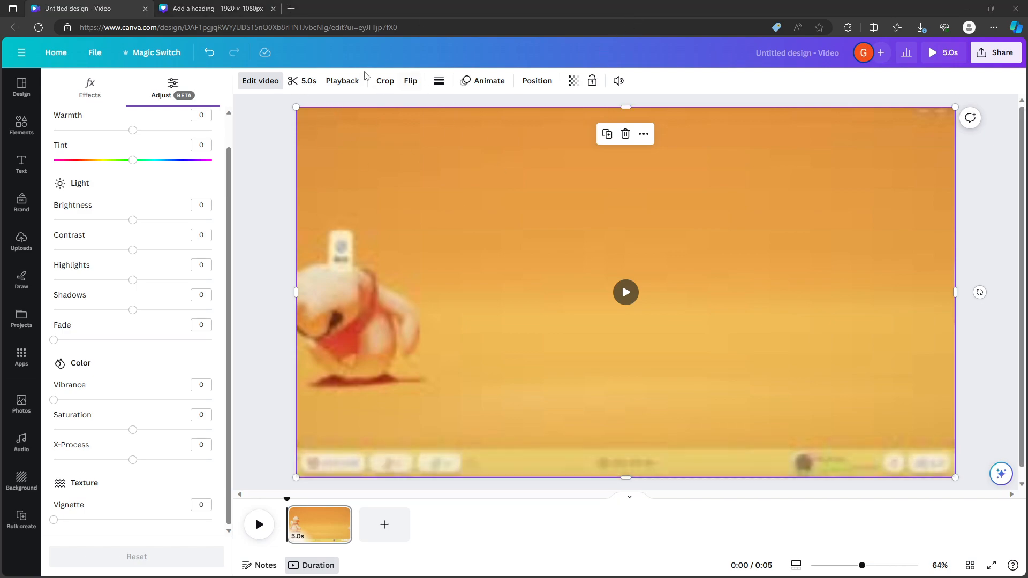
Step: Raise the clip's video speed to 2 and reduce it to 1.75
left_click(338, 83)
left_click_drag(123, 126, 218, 126)
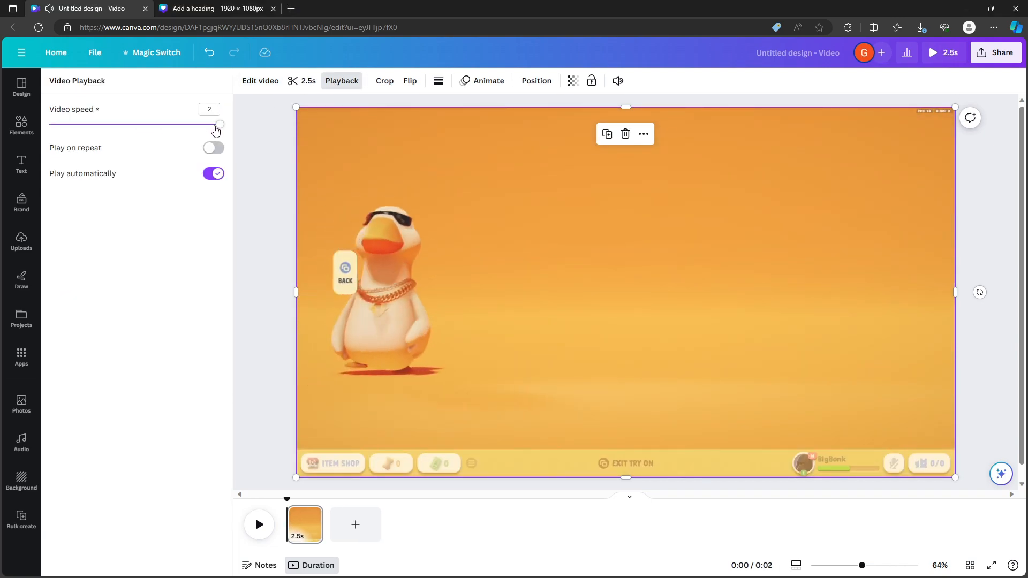
mouse_move(220, 128)
left_mouse_down()
mouse_move(92, 127)
mouse_move(220, 126)
left_mouse_up()
left_click(209, 109)
left_click(277, 122)
mouse_move(222, 127)
left_mouse_down()
mouse_move(170, 124)
mouse_move(206, 123)
left_mouse_up()
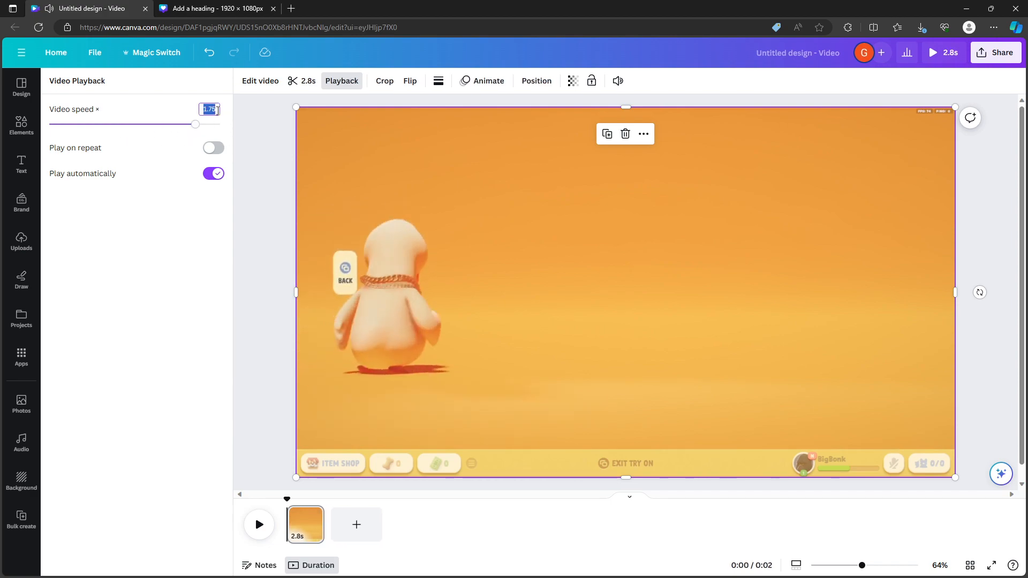
Step: Try playback speeds of 1.65 and 2 on the clip, and set its video speed to 1
type(".9")
key("Return")
left_click(217, 111)
type("1.6")
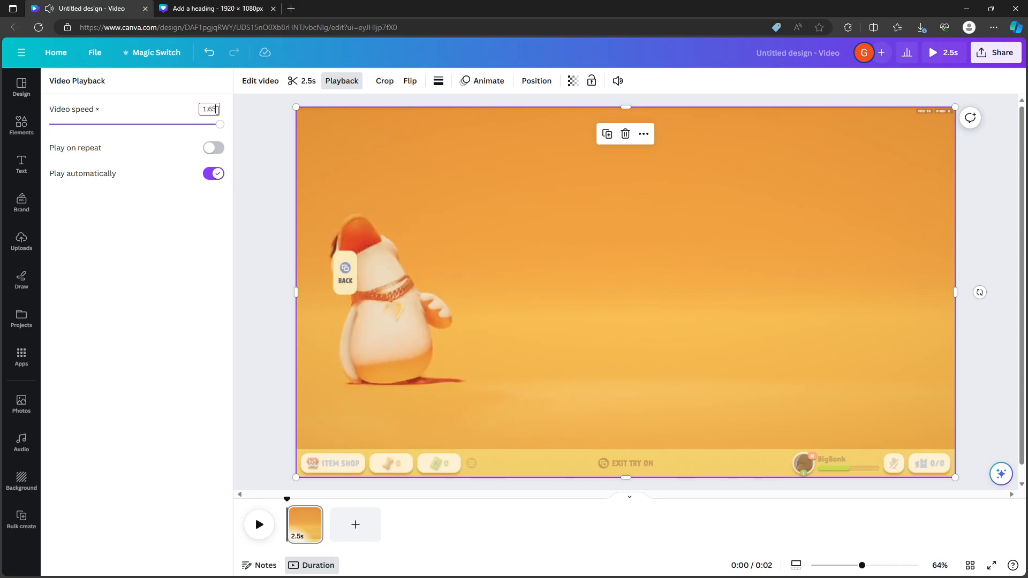
type("5")
left_click_drag(186, 124, 234, 135)
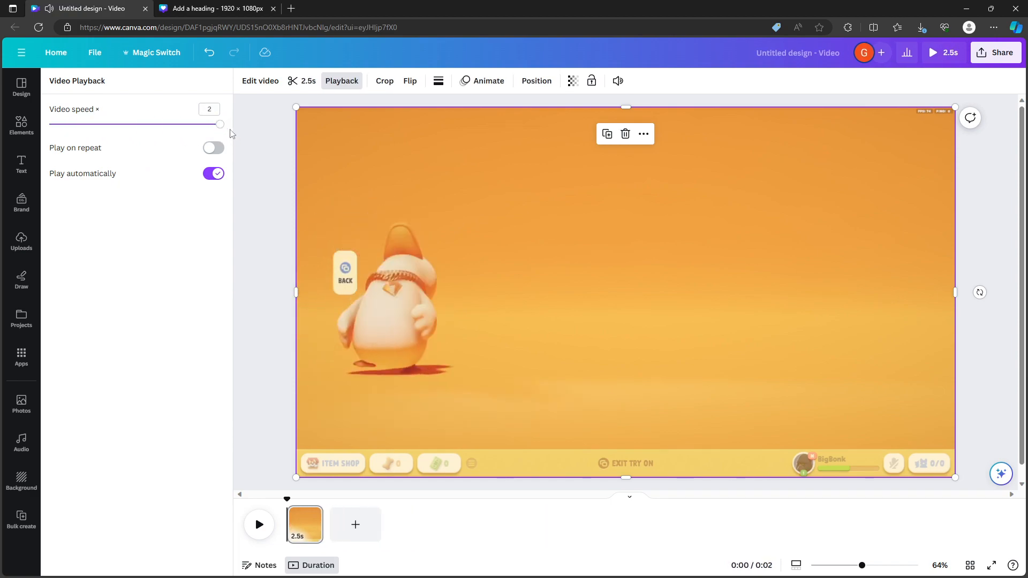
left_click_drag(218, 131, 125, 134)
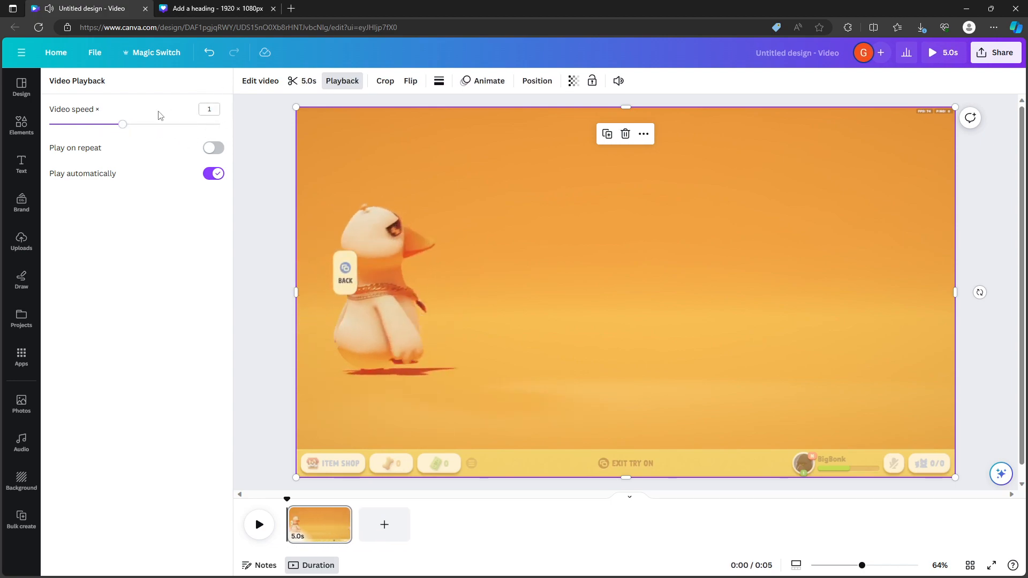
Step: Try toggling the clip's Play on repeat and Play automatically options, and restore both to their original settings
left_click(214, 153)
left_click(214, 152)
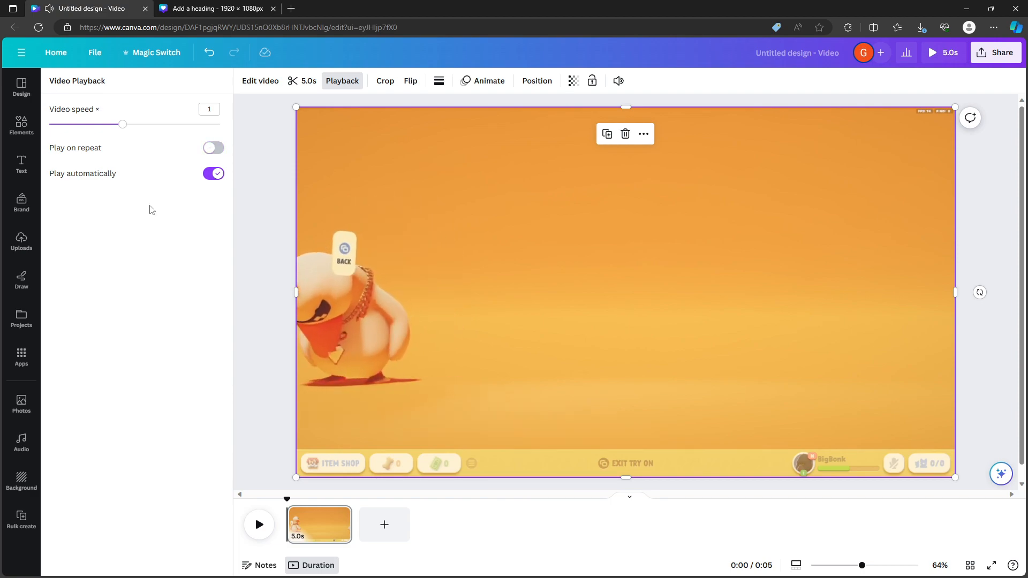
left_click(215, 177)
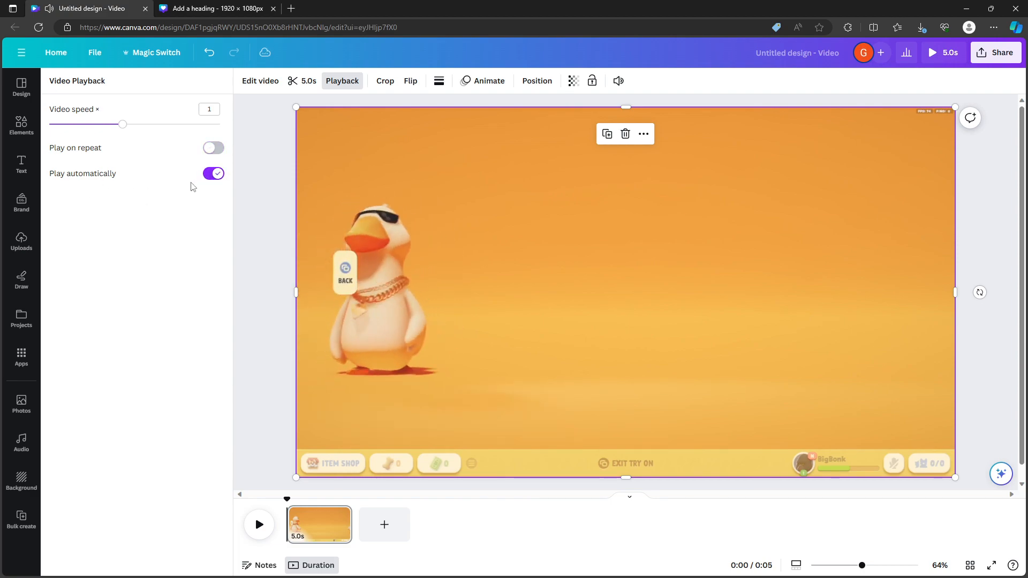
Step: Crop the clip freeform around the duck to about 763 by 852 px and play a short preview
left_click(387, 85)
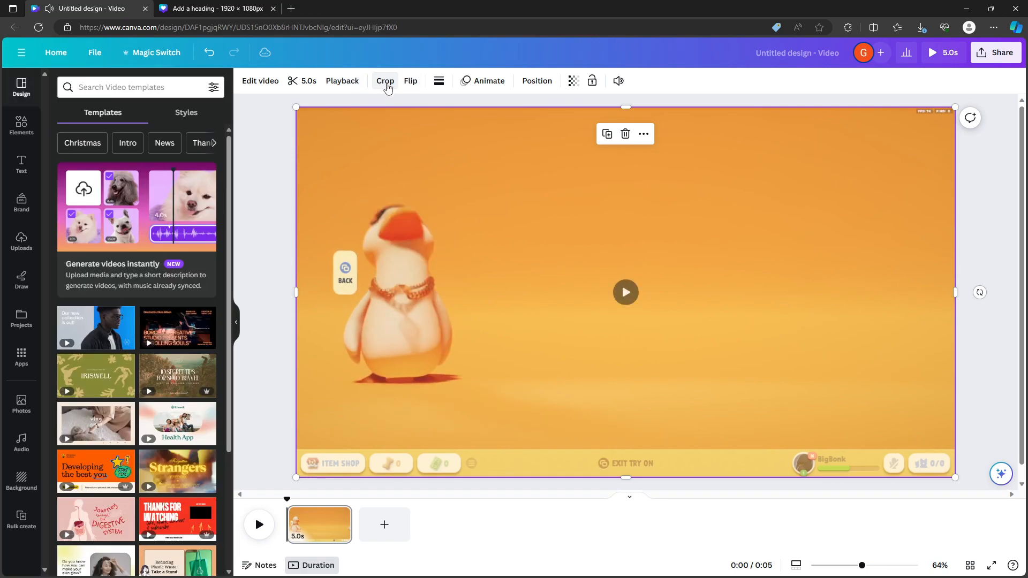
left_click(389, 86)
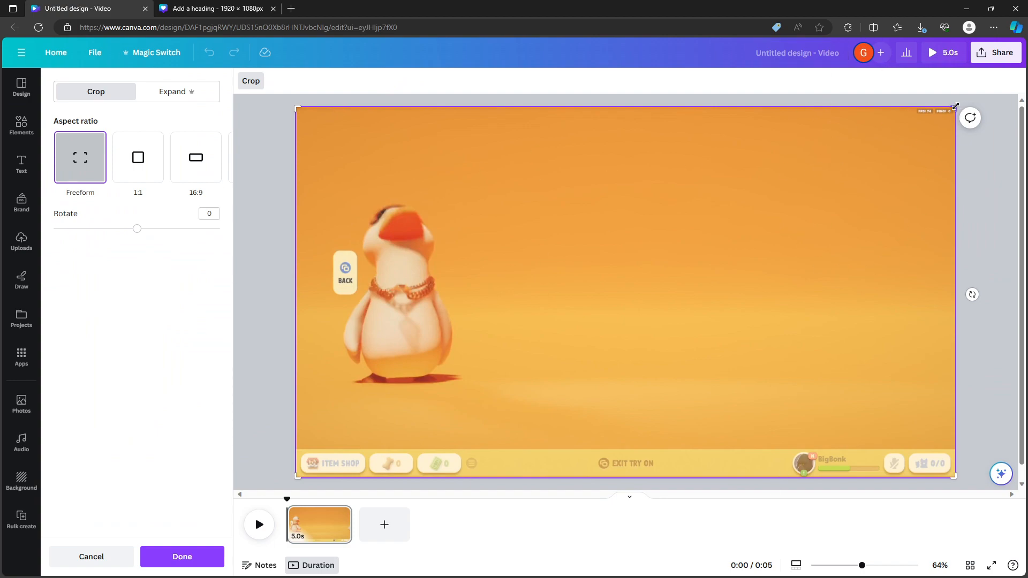
left_click_drag(954, 109, 580, 129)
left_click_drag(303, 481, 318, 423)
left_click_drag(473, 314, 516, 259)
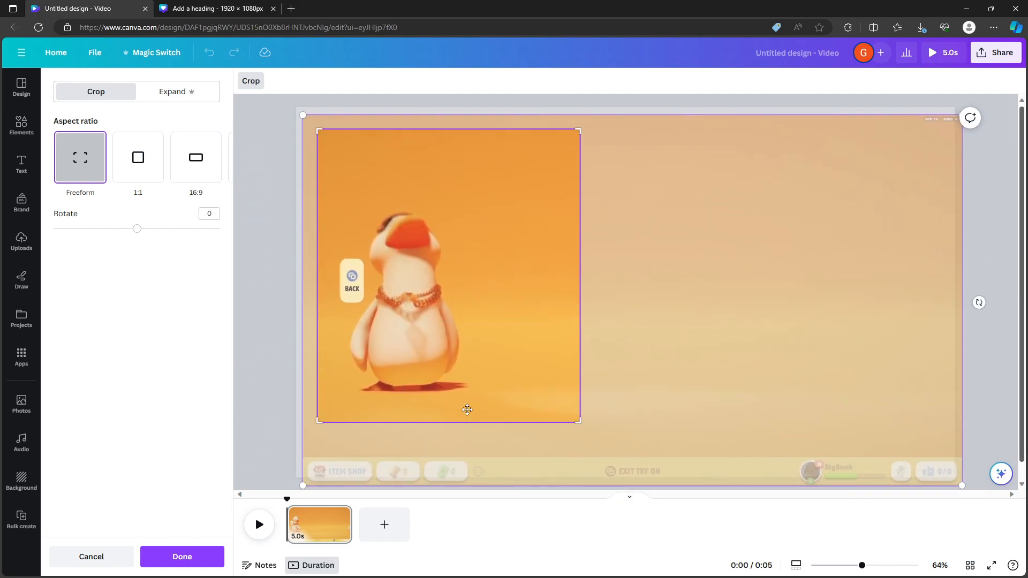
left_click(193, 556)
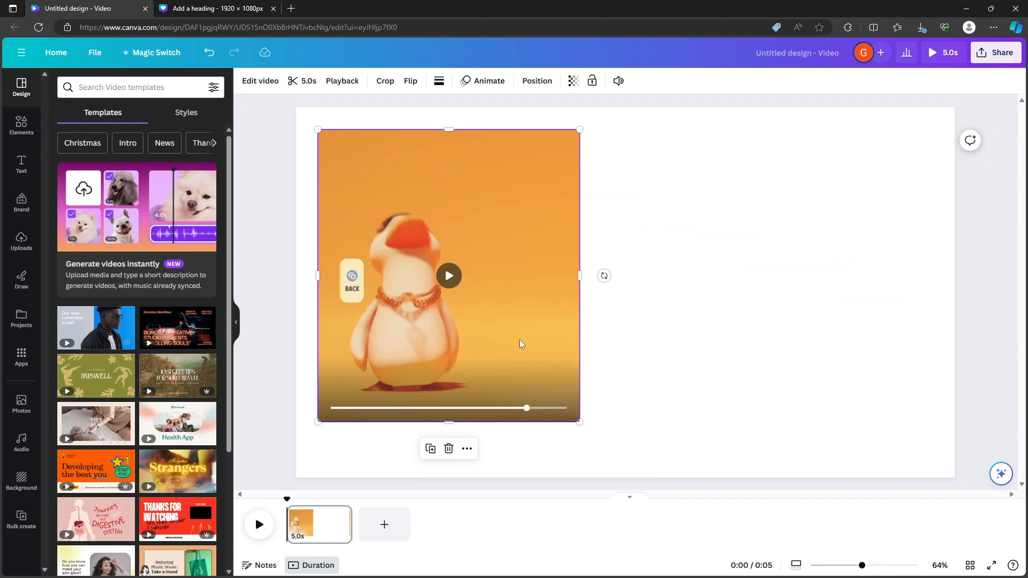
left_click(260, 523)
left_click(256, 527)
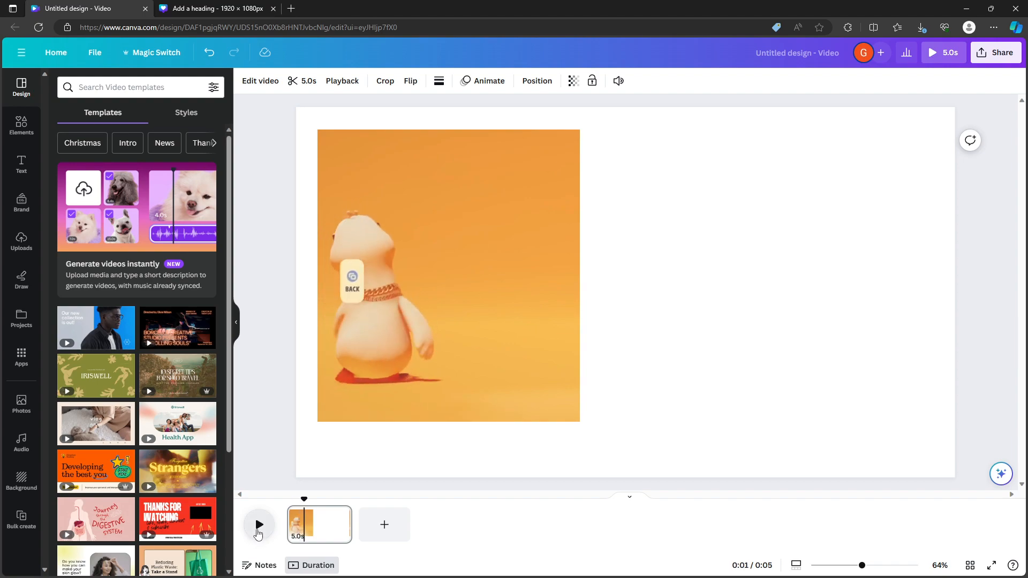
Step: Try flipping the cropped clip horizontally and vertically, and restore its original orientation
left_click(411, 83)
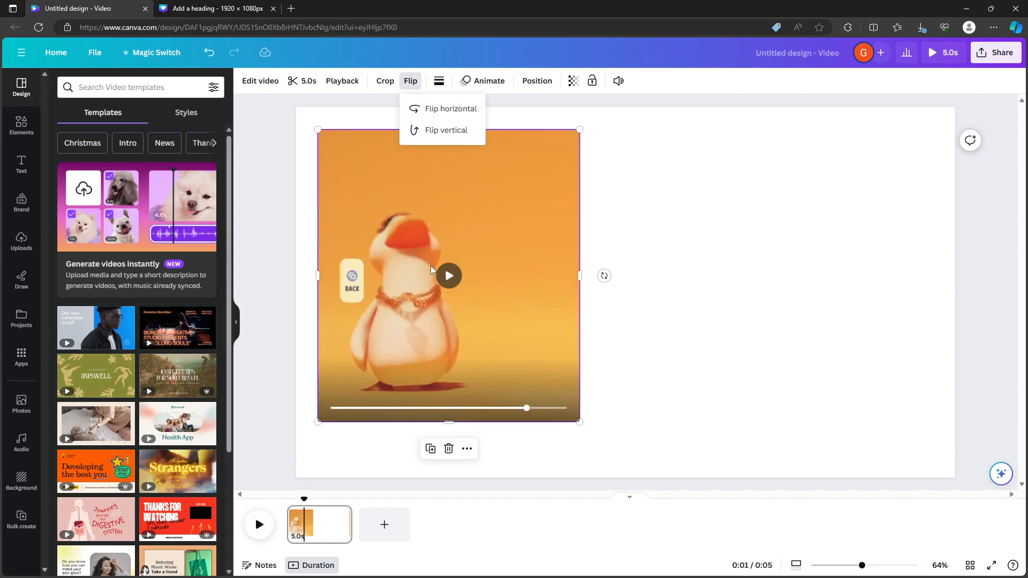
left_click(458, 109)
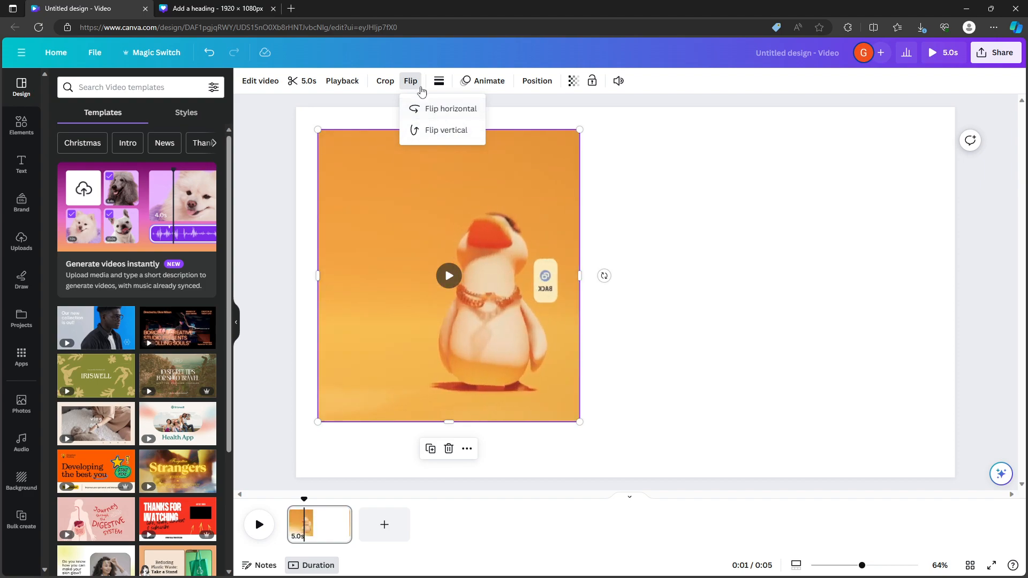
left_click(438, 111)
left_click(447, 132)
left_click(448, 134)
left_click(447, 109)
left_click(448, 110)
left_click(416, 80)
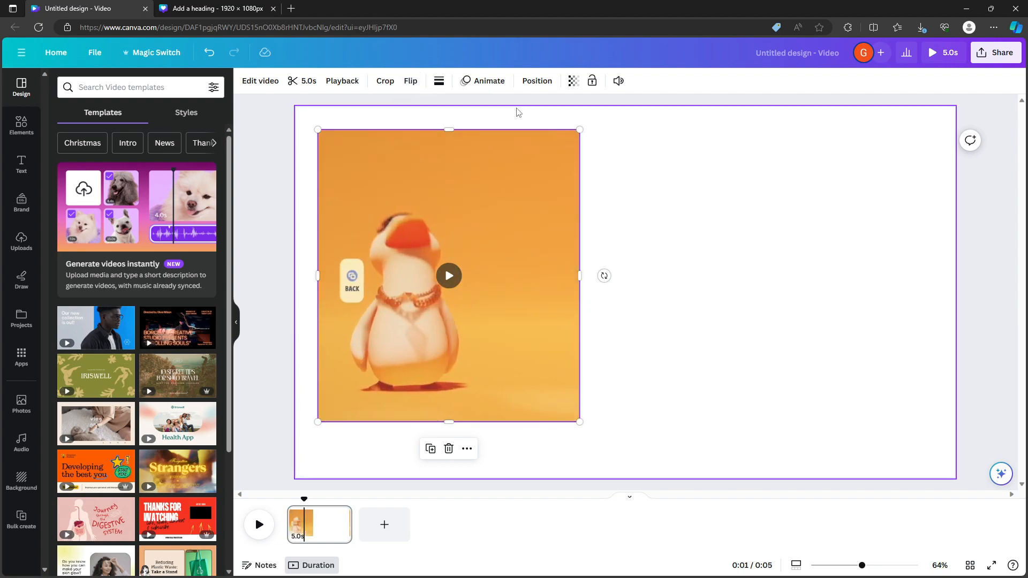
Step: Try a solid border of weight 13 around the clip and remove it
left_click(438, 80)
left_click_drag(445, 151, 395, 188)
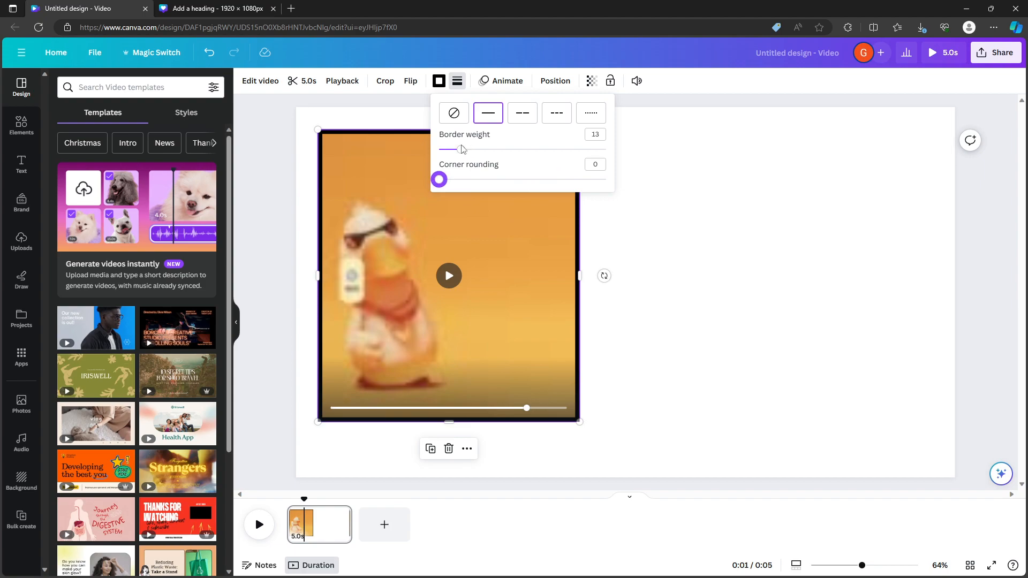
left_click_drag(460, 149, 438, 147)
left_click(454, 113)
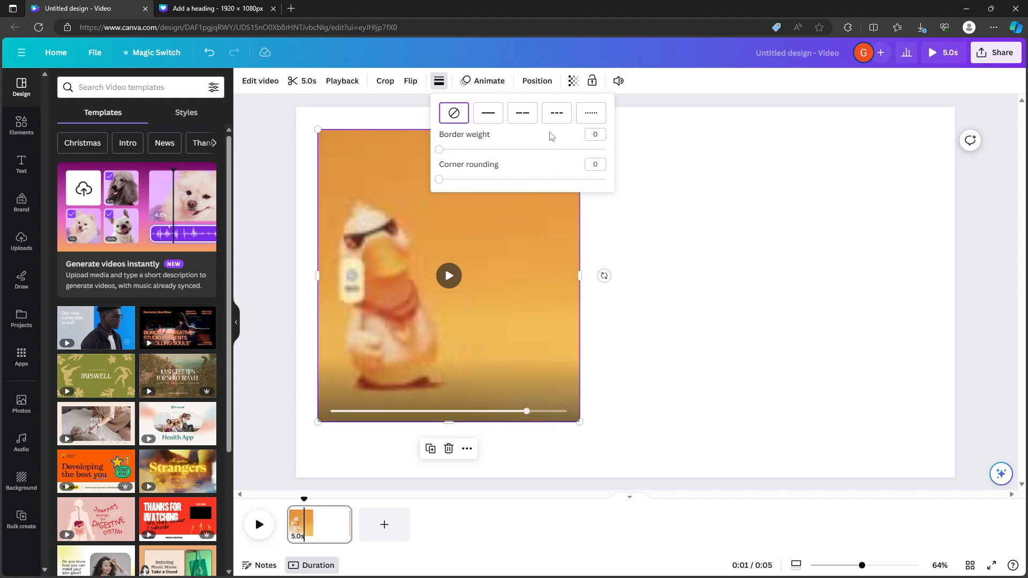
left_click(447, 87)
Step: View the photo animation options, and align the clip to the center and middle of the page
left_click(483, 81)
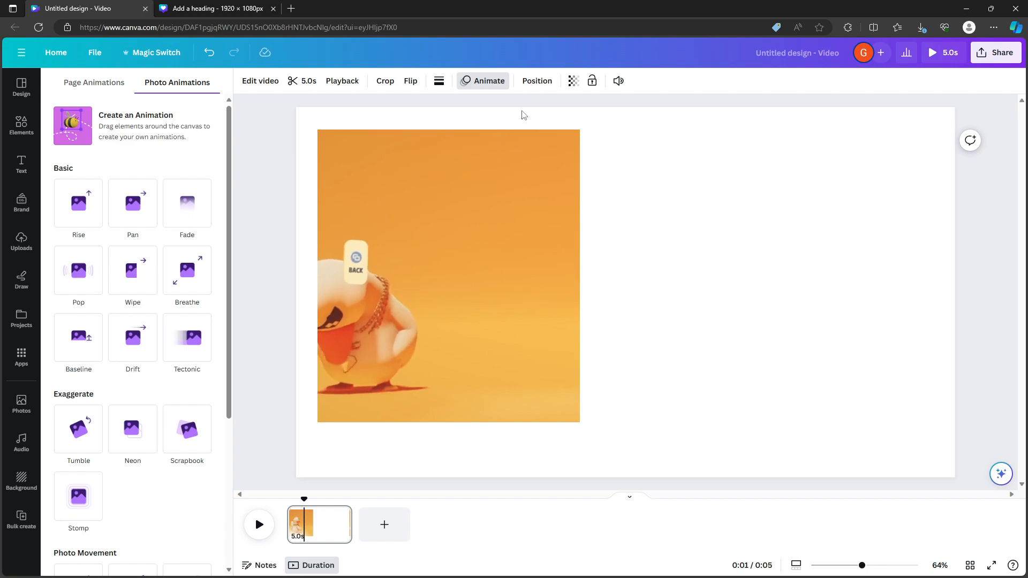
left_click(545, 85)
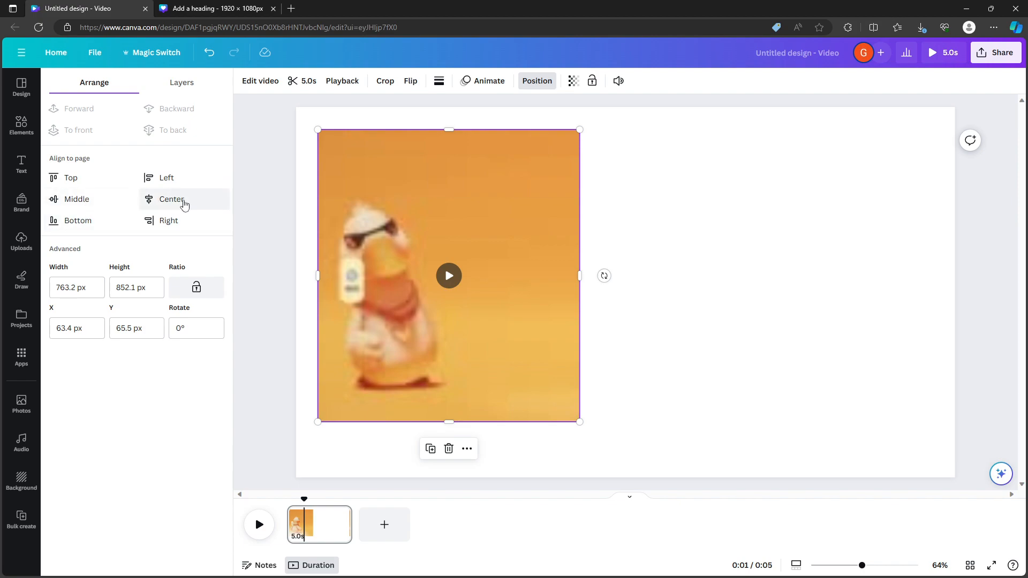
left_click(184, 204)
left_click(78, 202)
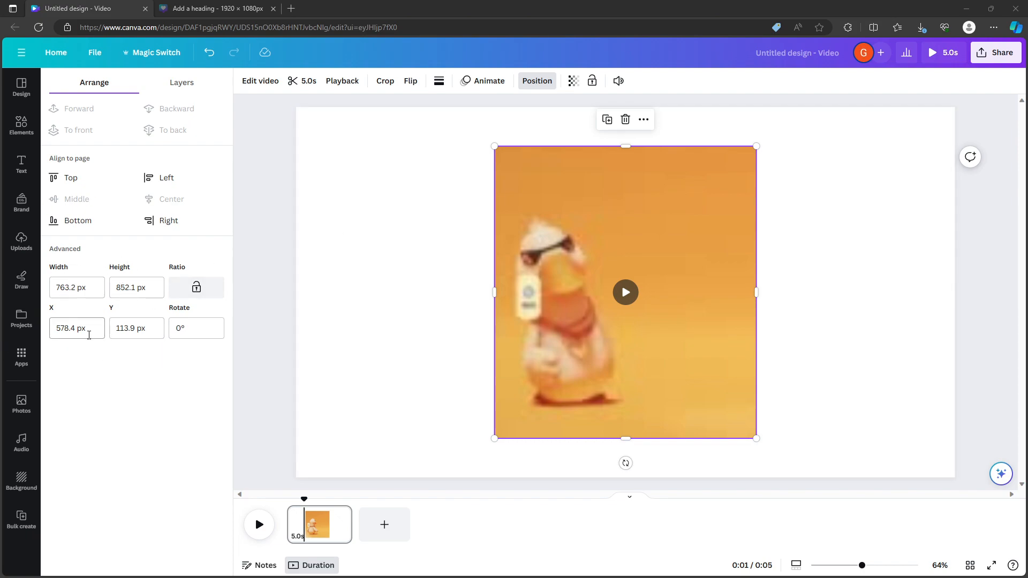
Step: Try rotating the clip, return it to 0°, and widen it from its left edge to about 813 px
left_click(200, 328)
mouse_move(626, 463)
left_mouse_down()
mouse_move(546, 466)
mouse_move(705, 436)
mouse_move(560, 463)
mouse_move(647, 465)
mouse_move(624, 473)
left_mouse_up()
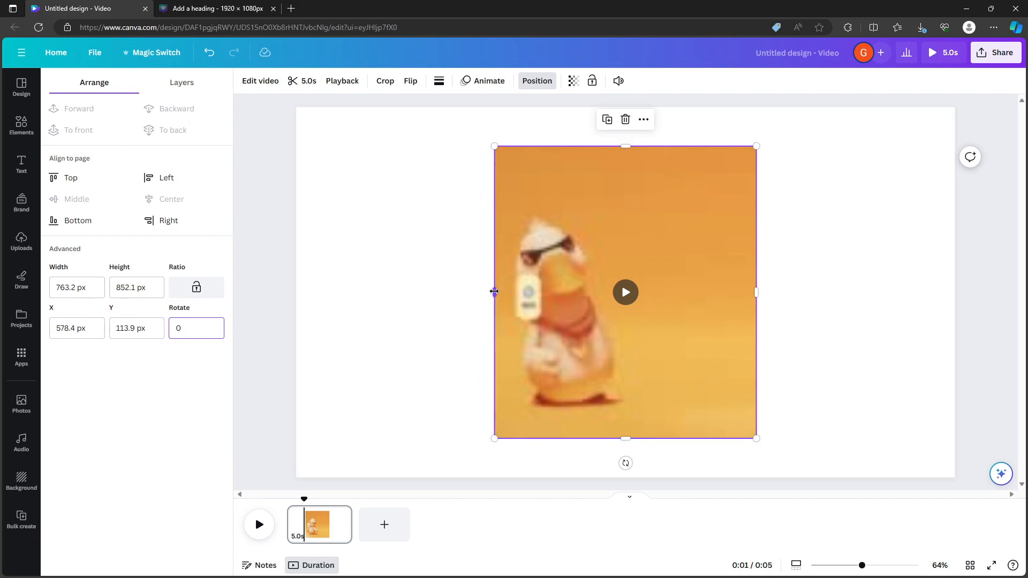
mouse_move(494, 293)
left_mouse_down()
mouse_move(443, 292)
mouse_move(495, 293)
mouse_move(479, 302)
left_mouse_up()
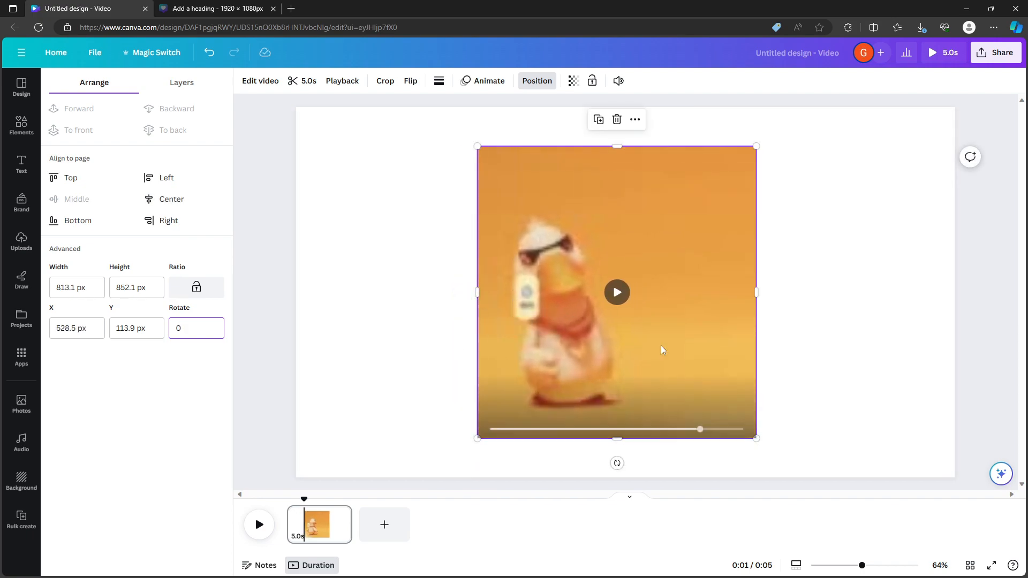
Step: Move the widened clip slightly to the right, to an X position of about 539 px
left_click(387, 328)
left_click(522, 320)
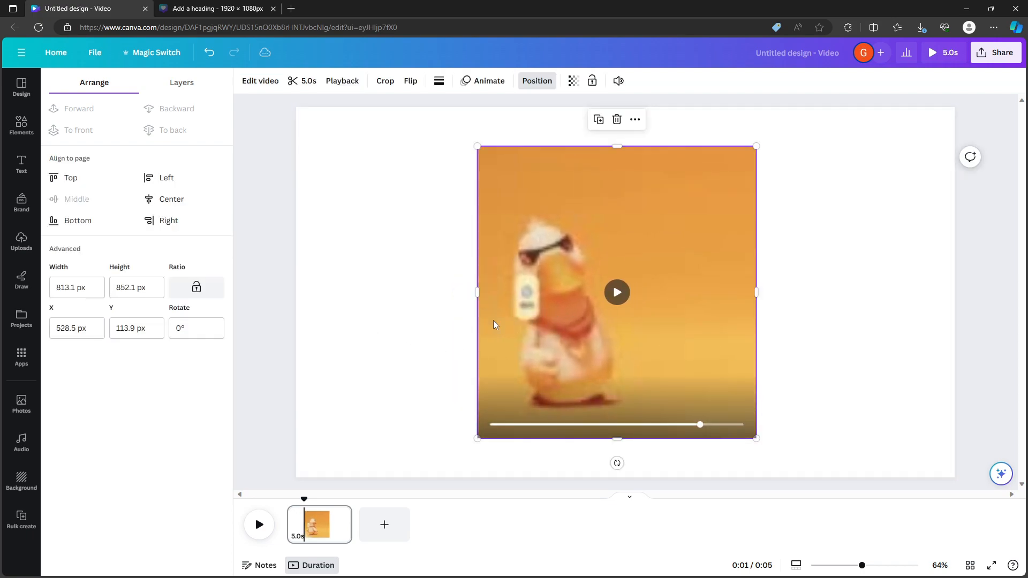
left_click(374, 308)
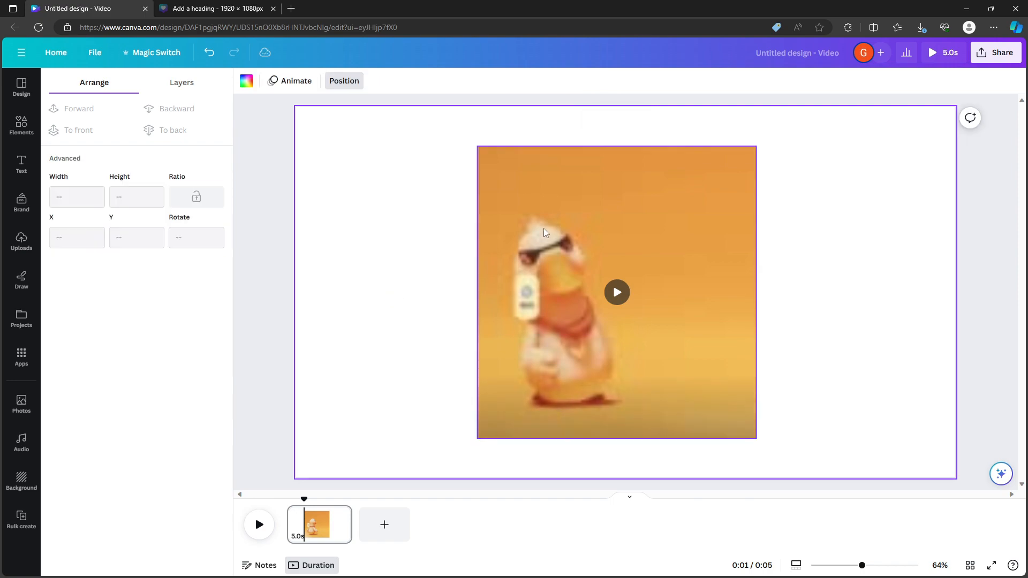
left_click_drag(599, 258, 602, 259)
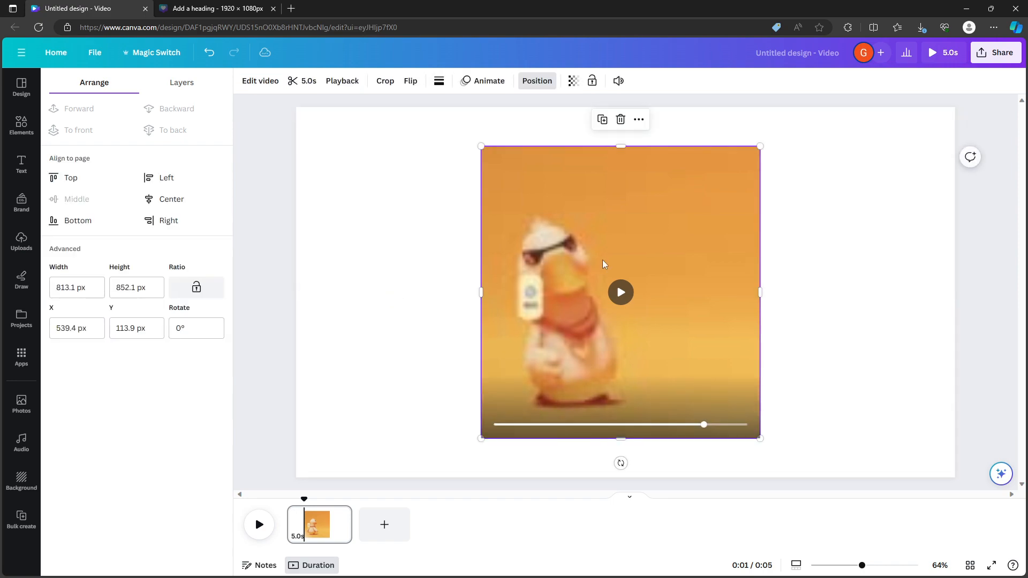
Step: Try adjusting the clip's transparency and return it to 100
left_click(573, 87)
left_click_drag(574, 124, 604, 136)
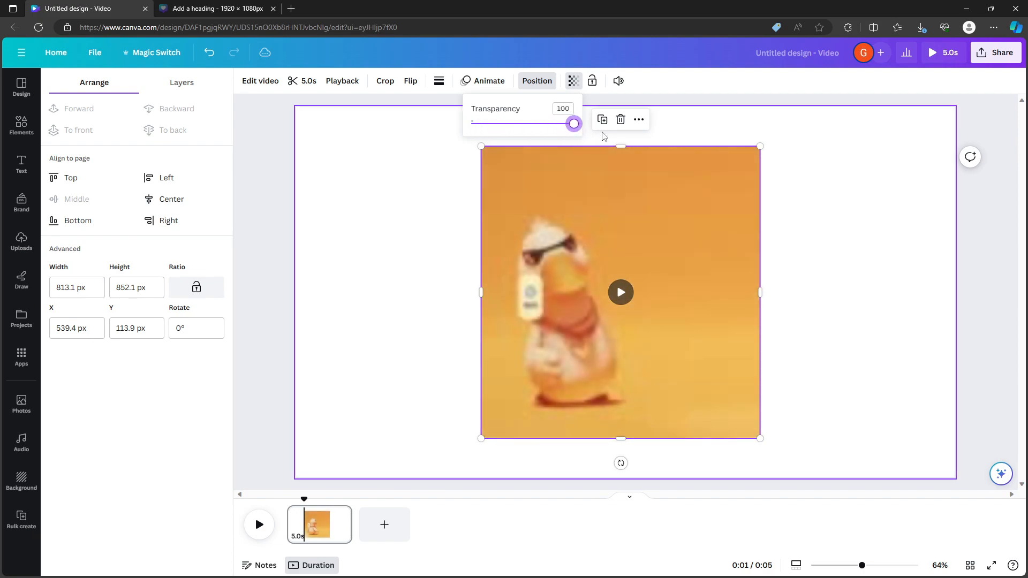
left_click(867, 257)
left_click(541, 153)
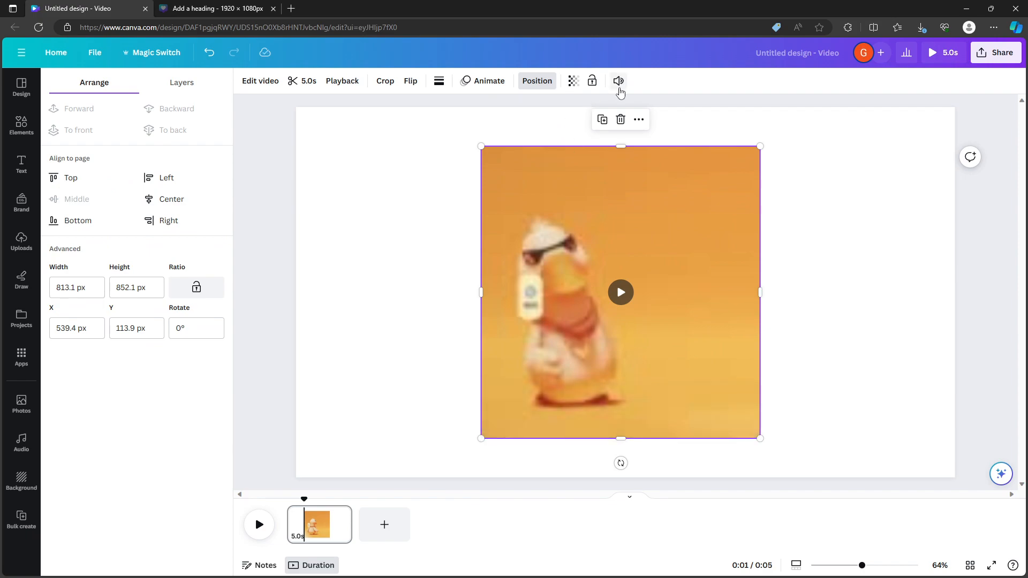
Step: Try adjusting the clip's audio volume and return it to the maximum
left_click(619, 81)
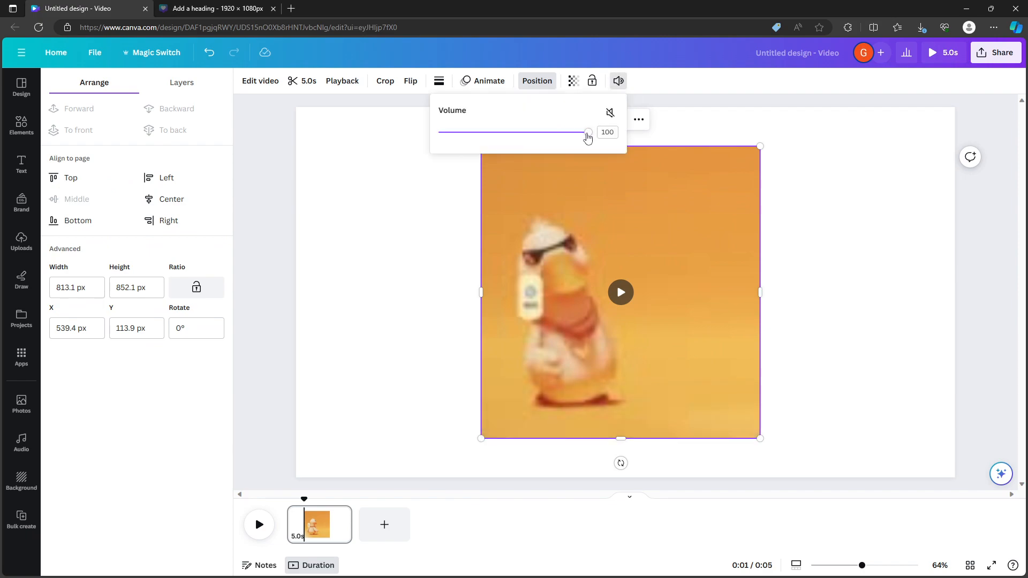
left_click_drag(588, 138, 621, 142)
left_click(826, 184)
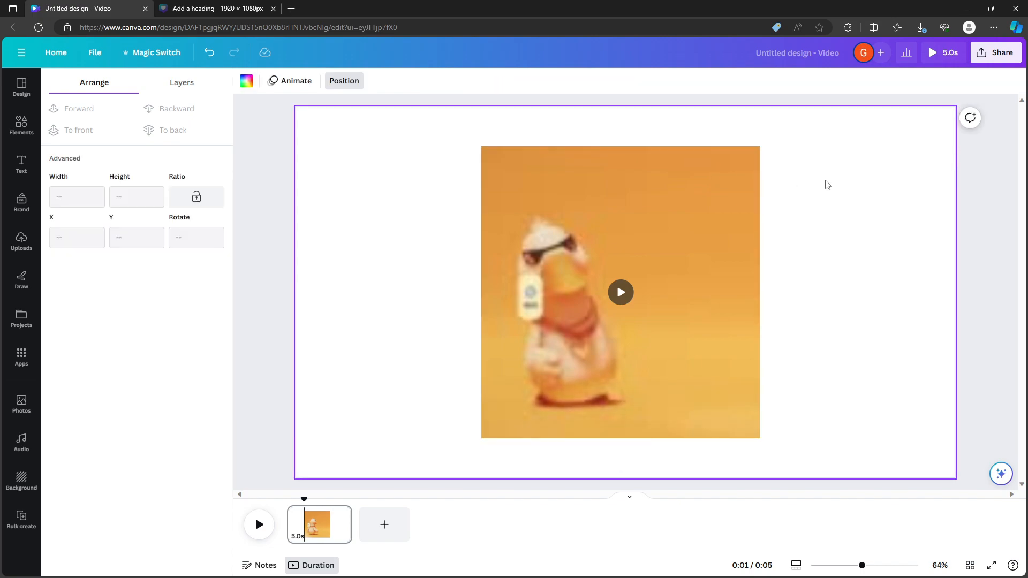
Step: Select the clip and lock only its position on the page
left_click(660, 229)
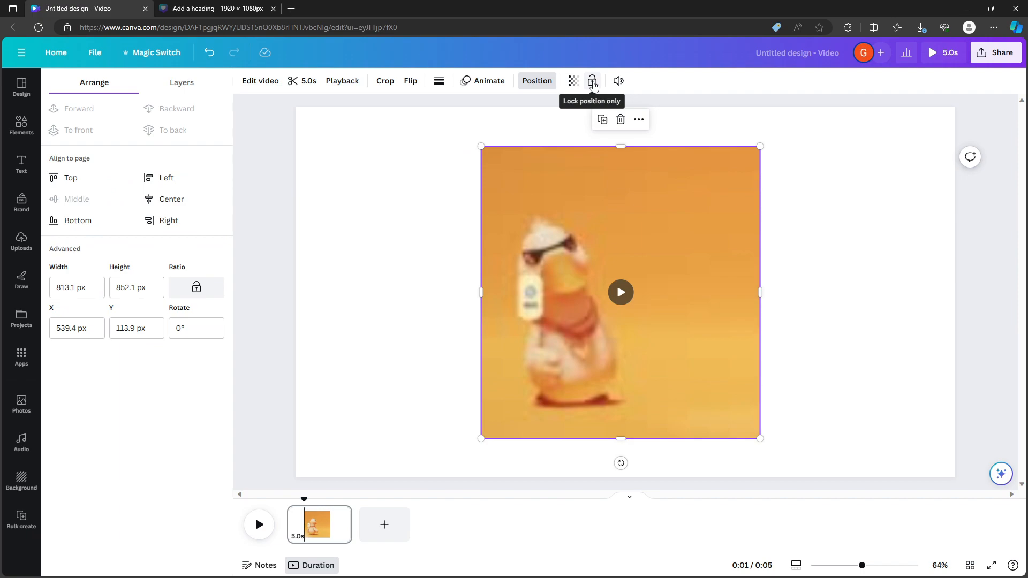
left_click(592, 81)
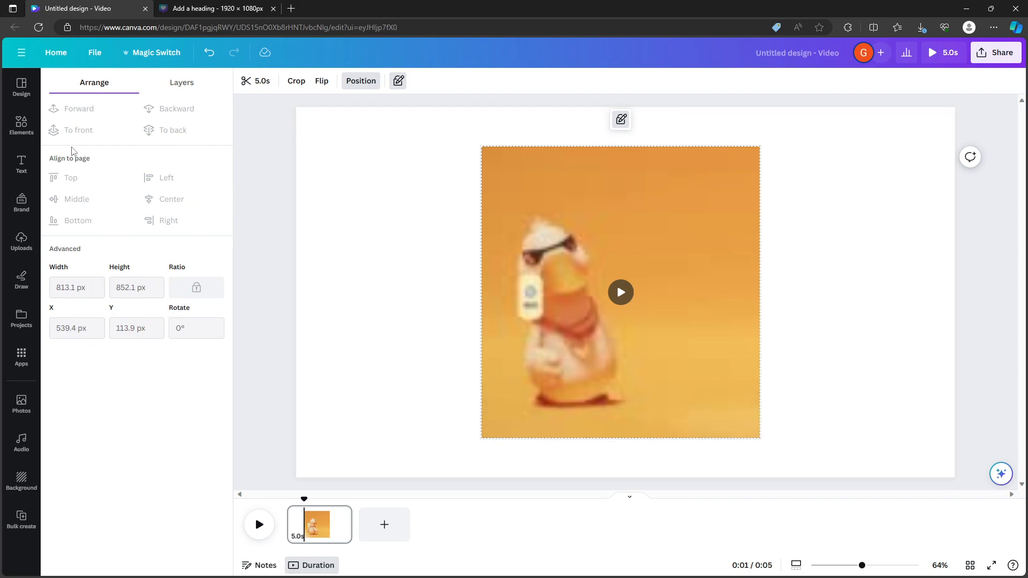
key("Escape")
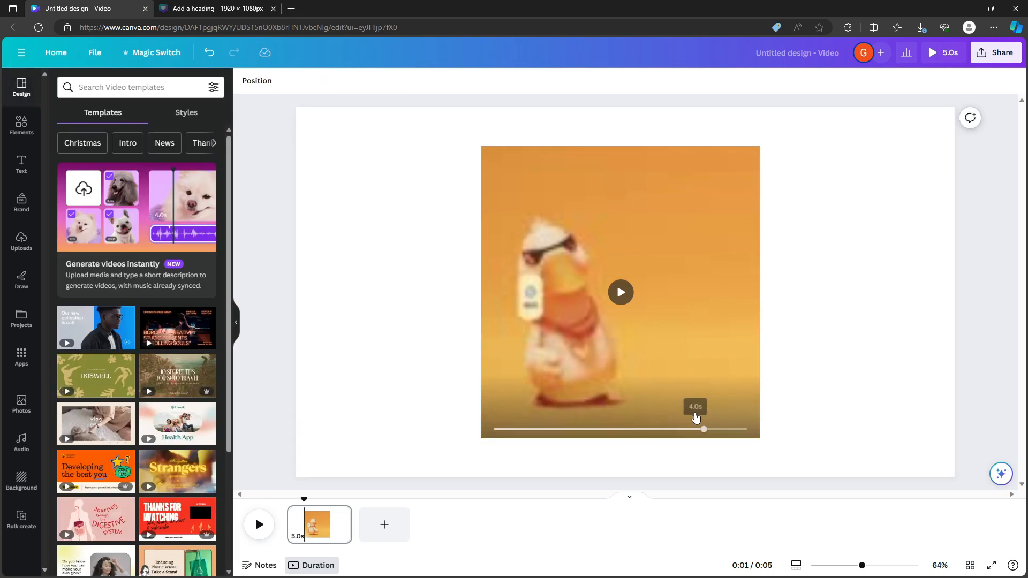
Step: Lock the clip completely and unlock it again
left_click(664, 280)
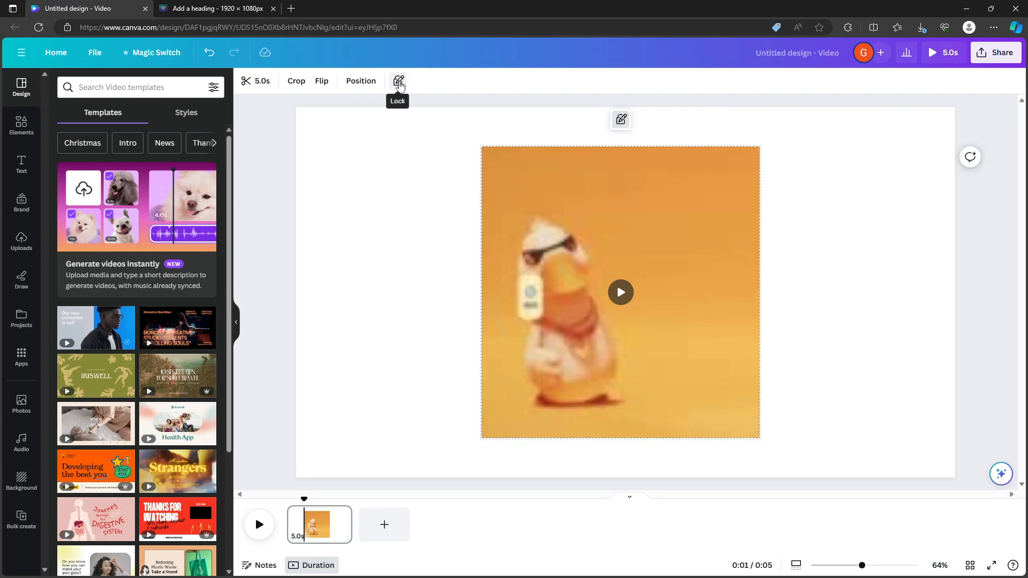
left_click(399, 81)
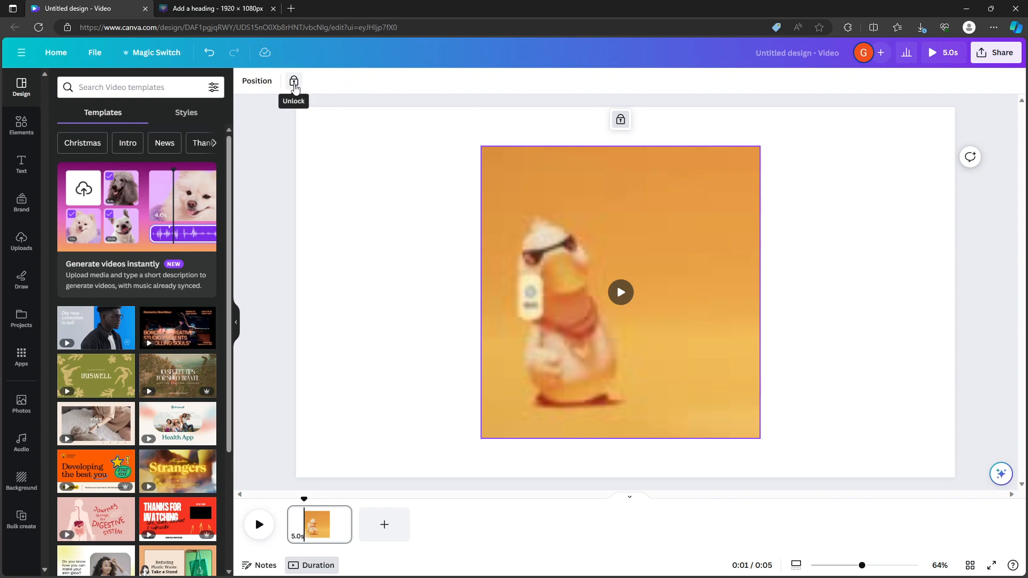
left_click(294, 84)
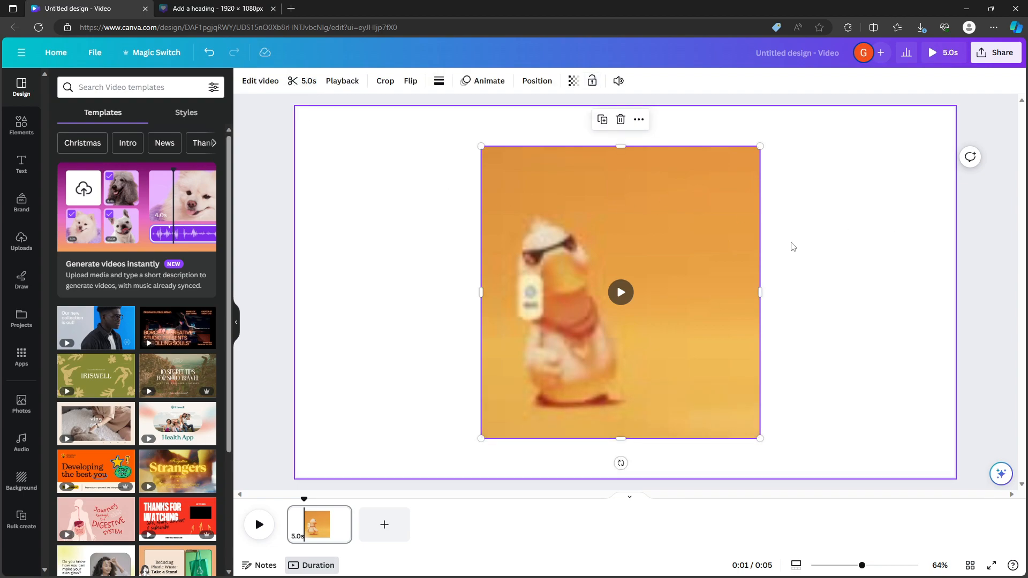